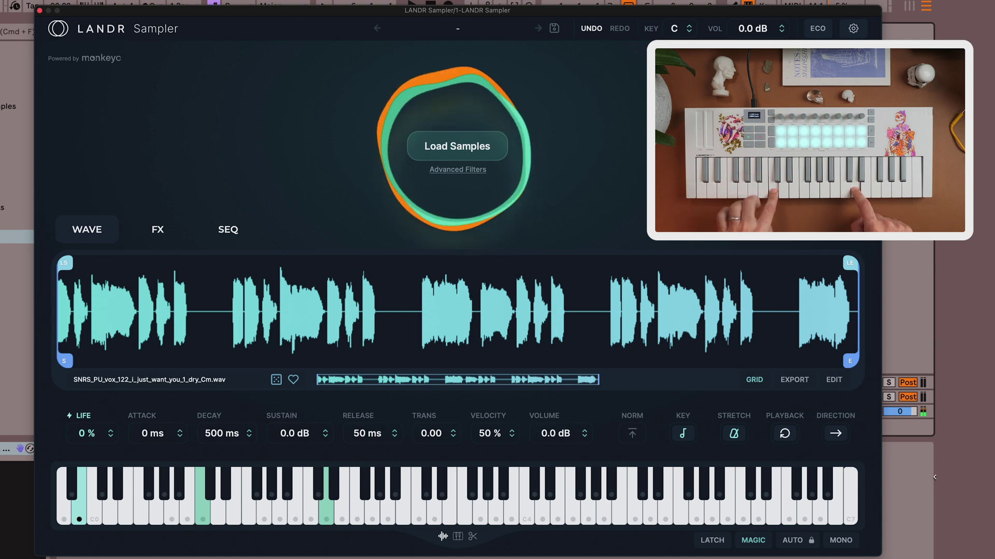
# Step: Load samples into the keyboard using advanced filters for the percussion category with one-shot samples
pyautogui.click(498, 188)
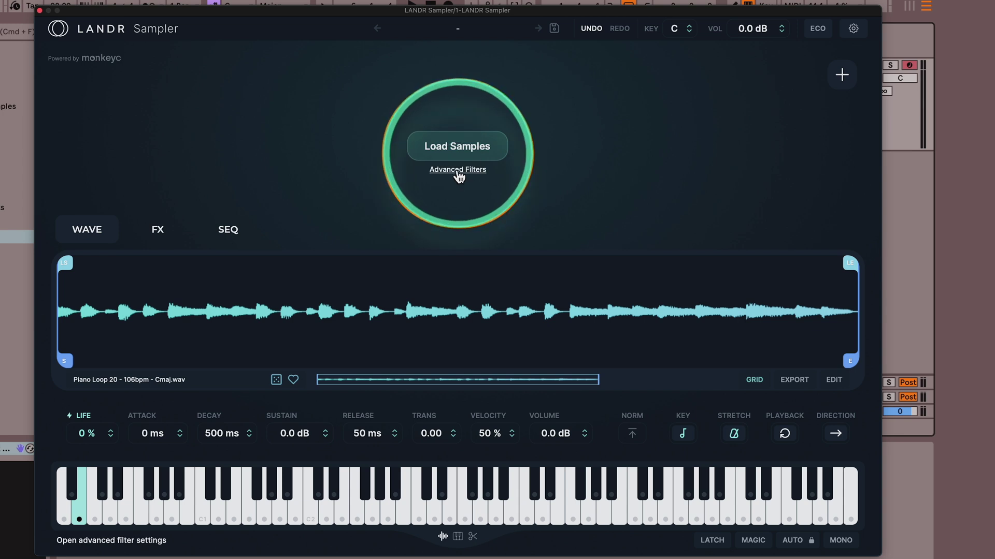
pyautogui.click(458, 170)
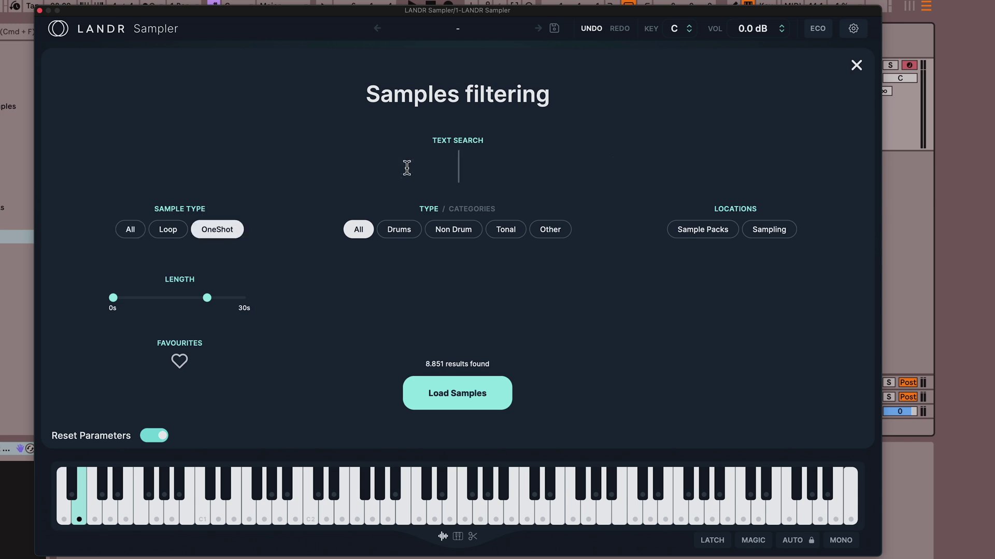
pyautogui.click(472, 210)
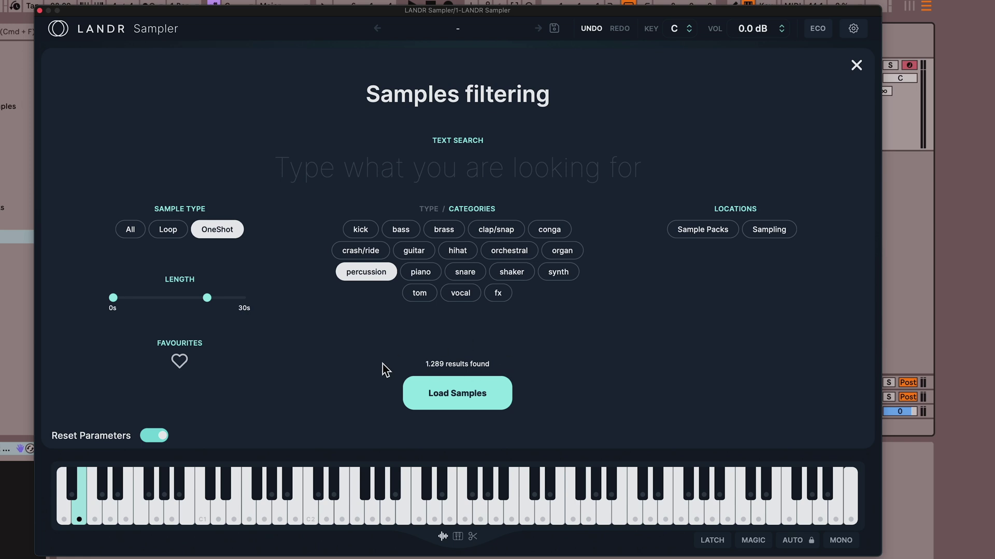
pyautogui.click(468, 402)
pyautogui.click(856, 66)
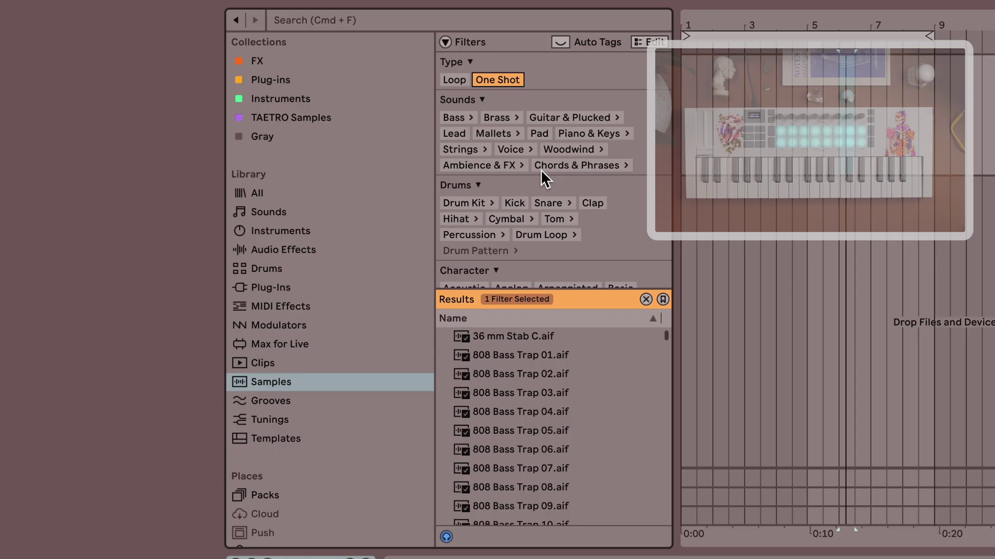
# Step: Switch to Ableton Live, filter the Samples library to One Shot, and audition a few of the listed samples
pyautogui.click(490, 79)
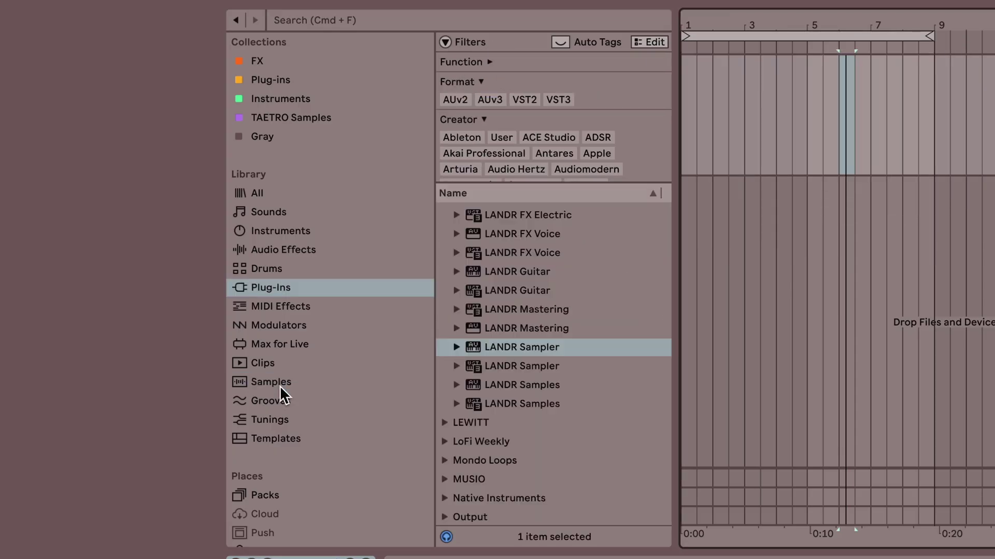
pyautogui.click(284, 384)
pyautogui.scroll(-5, 524, 371)
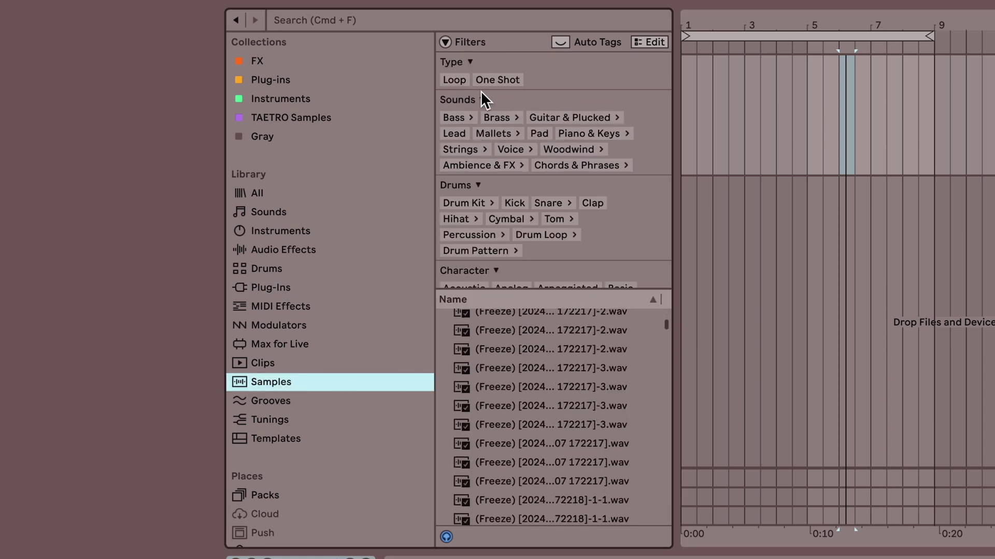
pyautogui.click(498, 79)
pyautogui.scroll(-3, 540, 170)
pyautogui.scroll(-5, 563, 409)
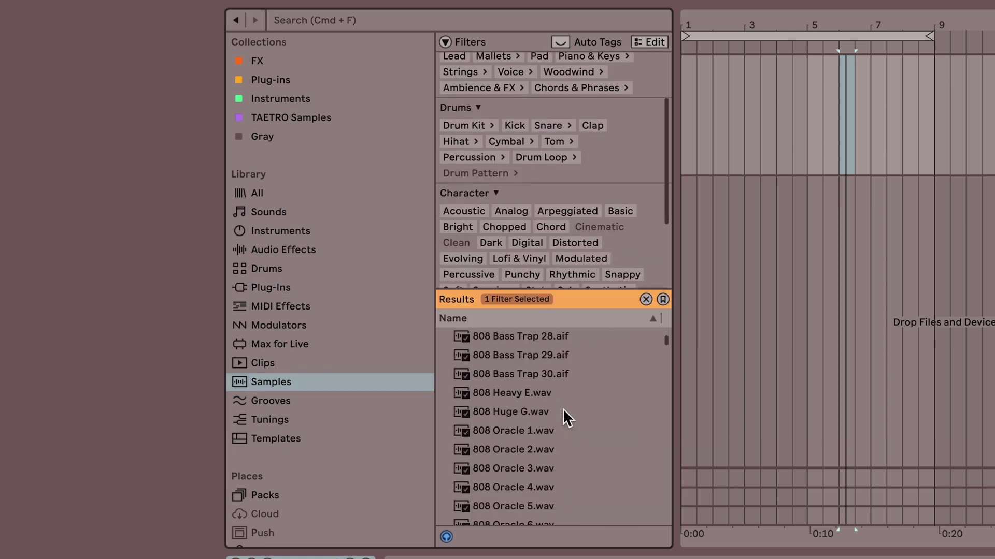
pyautogui.click(557, 408)
pyautogui.scroll(-10, 548, 434)
pyautogui.click(540, 446)
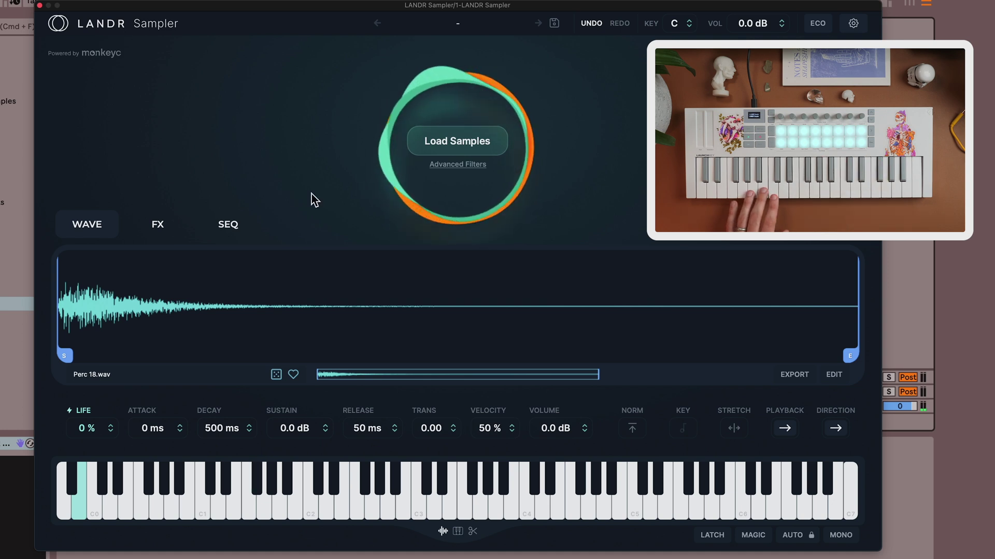
# Step: Switch to LANDR Sampler's sequencer and place note B0 on steps 1, 4, 5, 8 and 9 of part 1
pyautogui.click(232, 231)
pyautogui.moveTo(186, 498); pyautogui.dragTo(140, 345)
pyautogui.moveTo(195, 522); pyautogui.dragTo(315, 348)
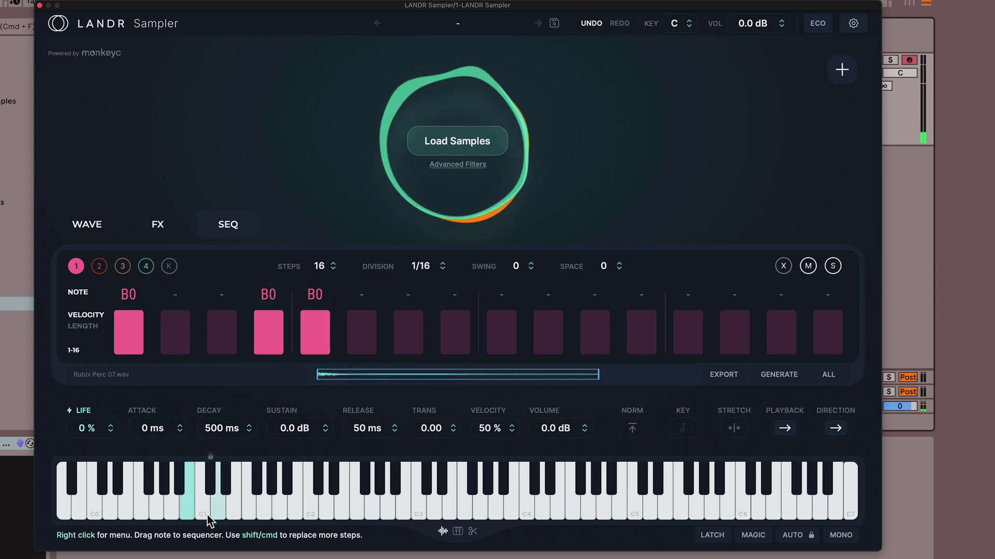
pyautogui.moveTo(386, 401); pyautogui.dragTo(455, 352)
pyautogui.moveTo(186, 497); pyautogui.dragTo(508, 327)
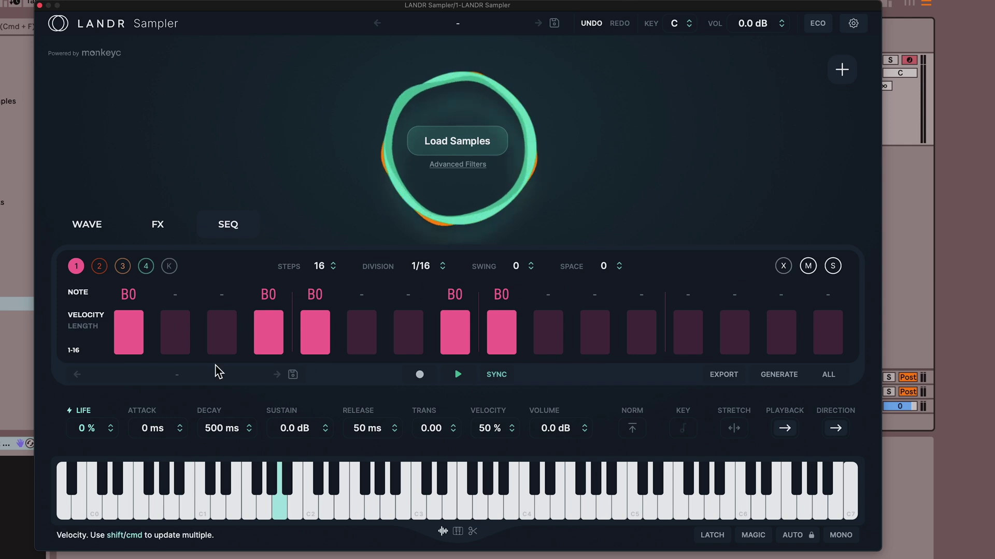
# Step: Place note A1 on step 5 of sequencer part 2 and set its length to 19
pyautogui.click(99, 266)
pyautogui.click(266, 505)
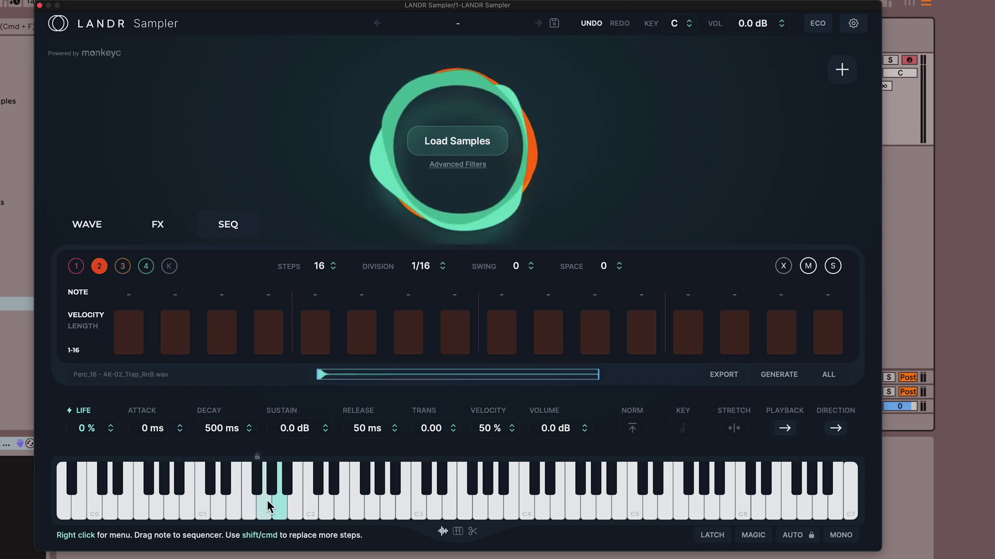
pyautogui.moveTo(278, 513); pyautogui.dragTo(378, 412)
pyautogui.moveTo(332, 346); pyautogui.dragTo(327, 346)
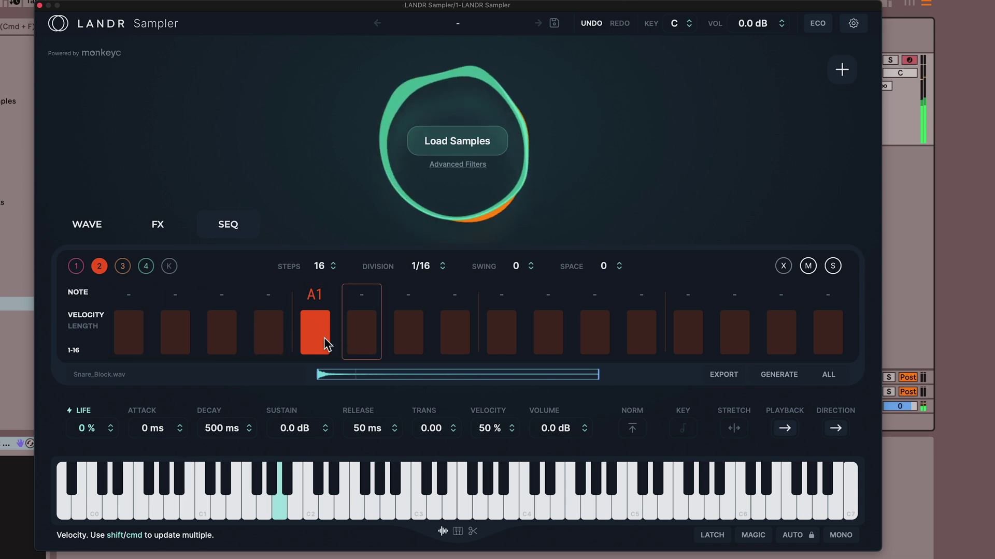
pyautogui.press('Tab')
pyautogui.moveTo(326, 345); pyautogui.dragTo(319, 334)
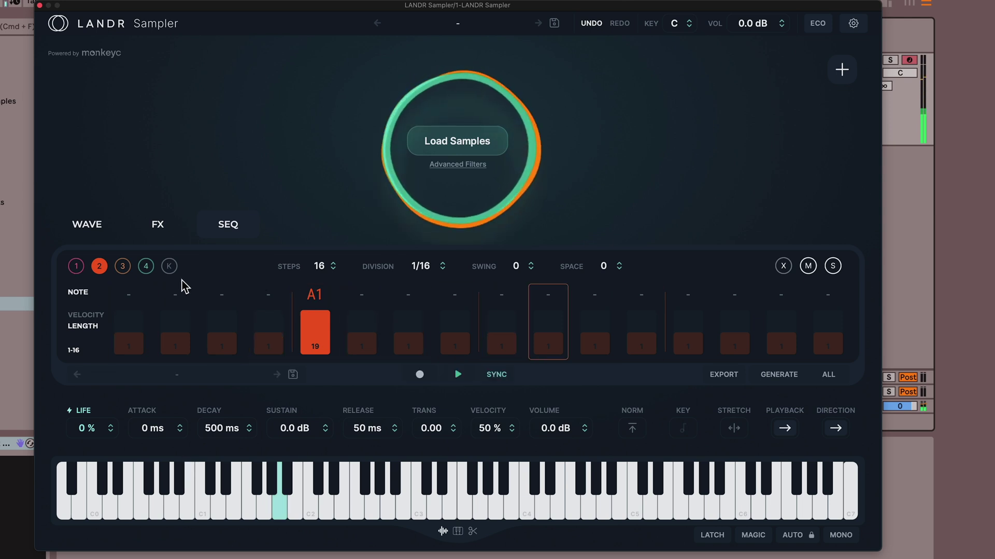
# Step: In the kick part with hits on steps 1, 5, 9 and 13, add step 12 with note 2 and shorten its length
pyautogui.click(169, 266)
pyautogui.click(808, 270)
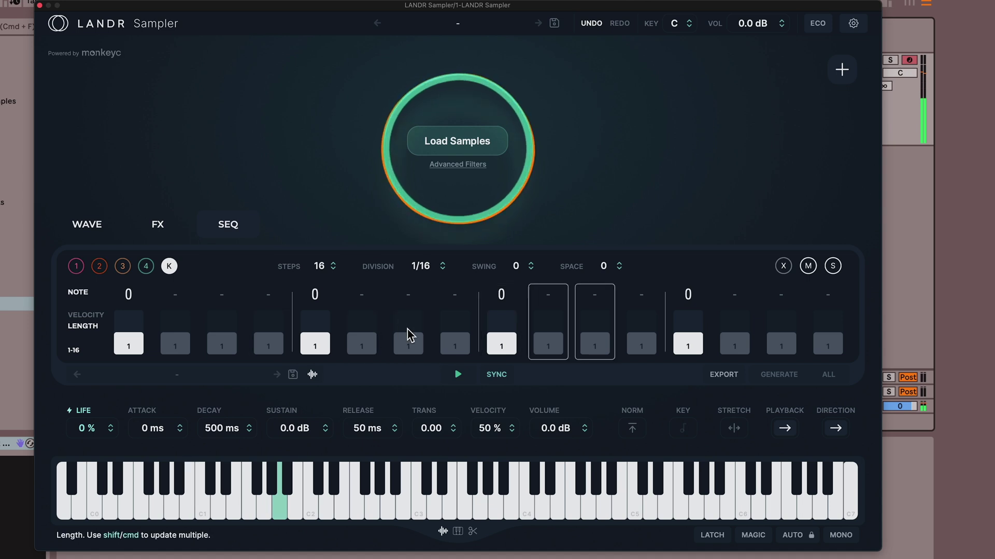
pyautogui.moveTo(641, 330); pyautogui.dragTo(643, 342)
pyautogui.moveTo(643, 297); pyautogui.dragTo(647, 284)
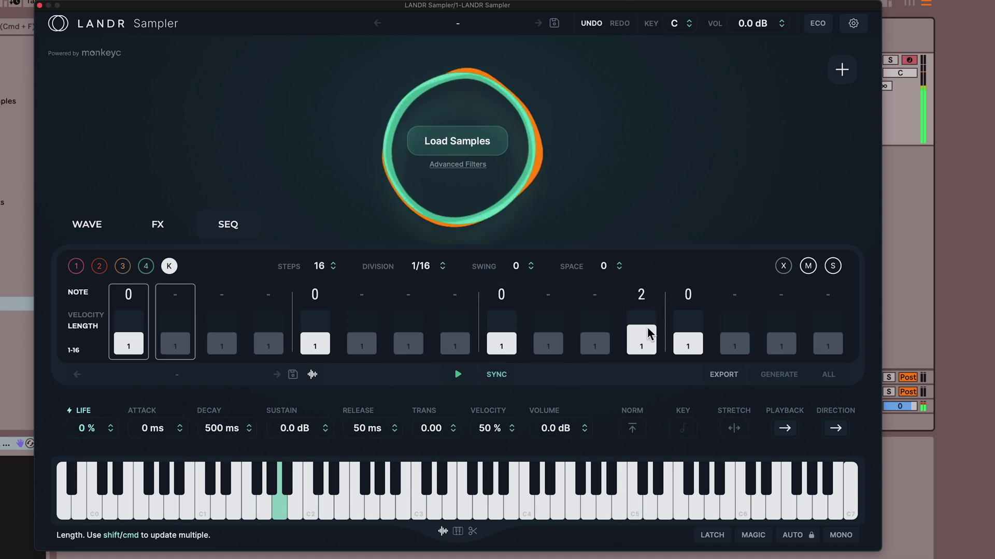
pyautogui.moveTo(640, 333); pyautogui.dragTo(641, 340)
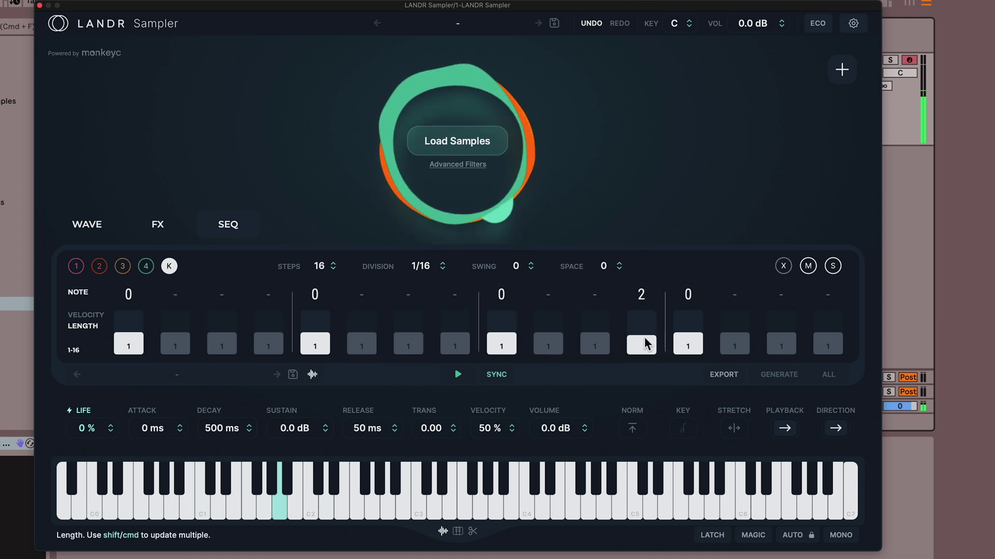
# Step: Place a high percussion note on step 16 of part 3, and lower the velocity of part 4's C2 on step 14
pyautogui.click(124, 267)
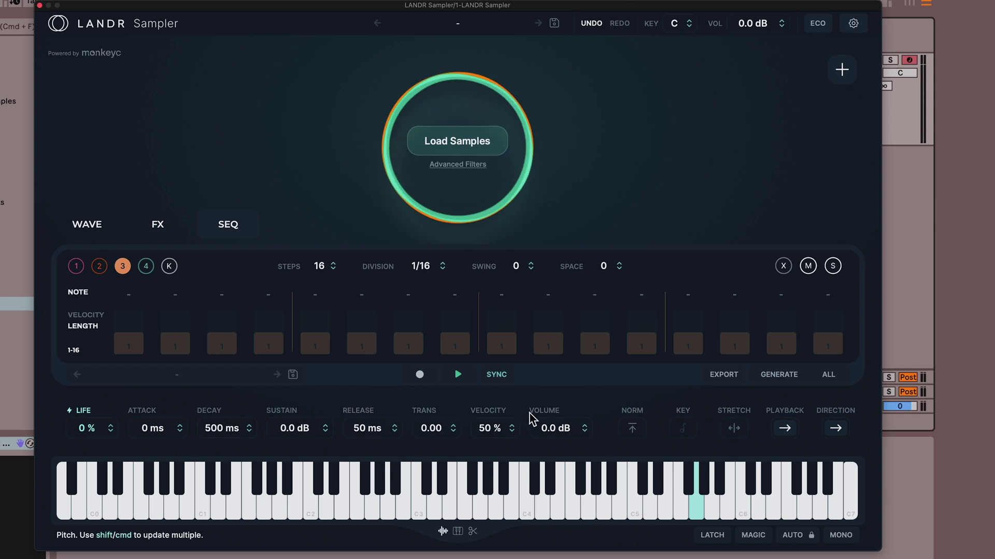
pyautogui.click(696, 516)
pyautogui.moveTo(755, 369); pyautogui.dragTo(827, 343)
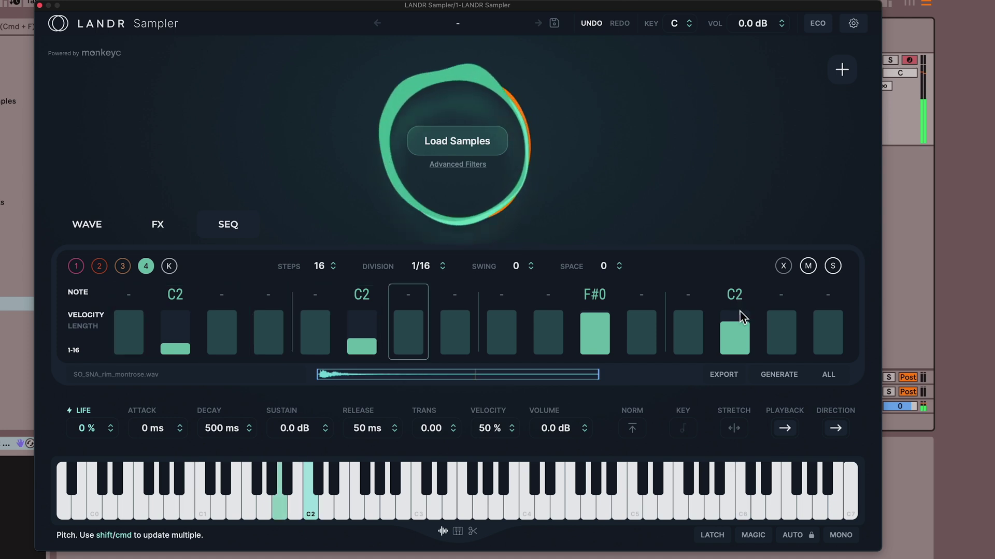
pyautogui.moveTo(750, 337); pyautogui.dragTo(746, 375)
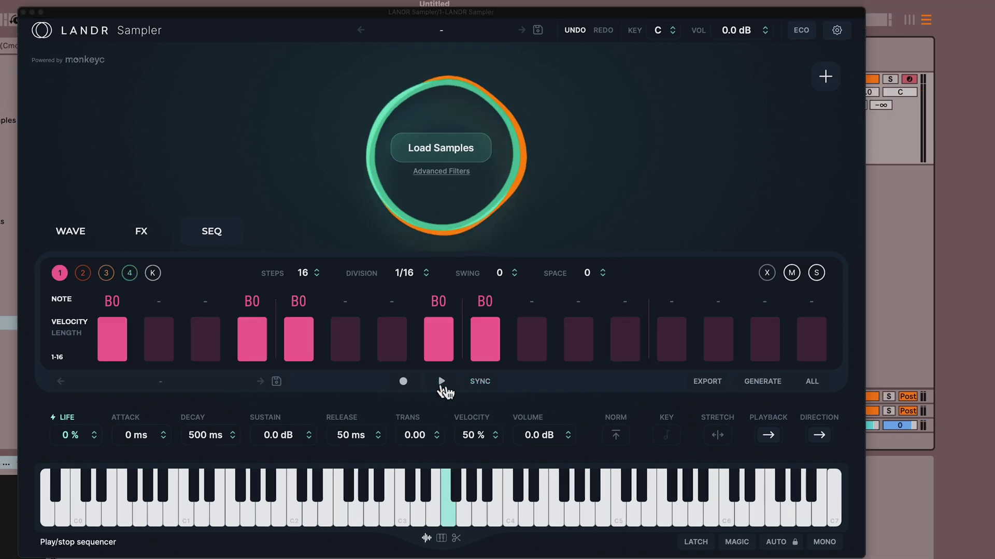
# Step: Review the patterns of parts 2, 3 and 4 in turn, and play the sequence
pyautogui.click(83, 273)
pyautogui.click(106, 273)
pyautogui.click(129, 273)
pyautogui.click(441, 382)
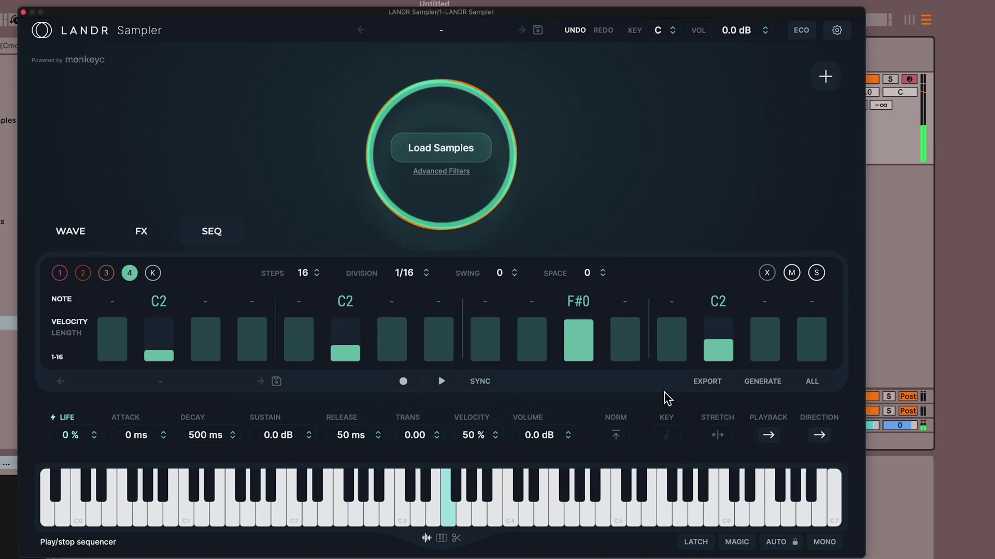
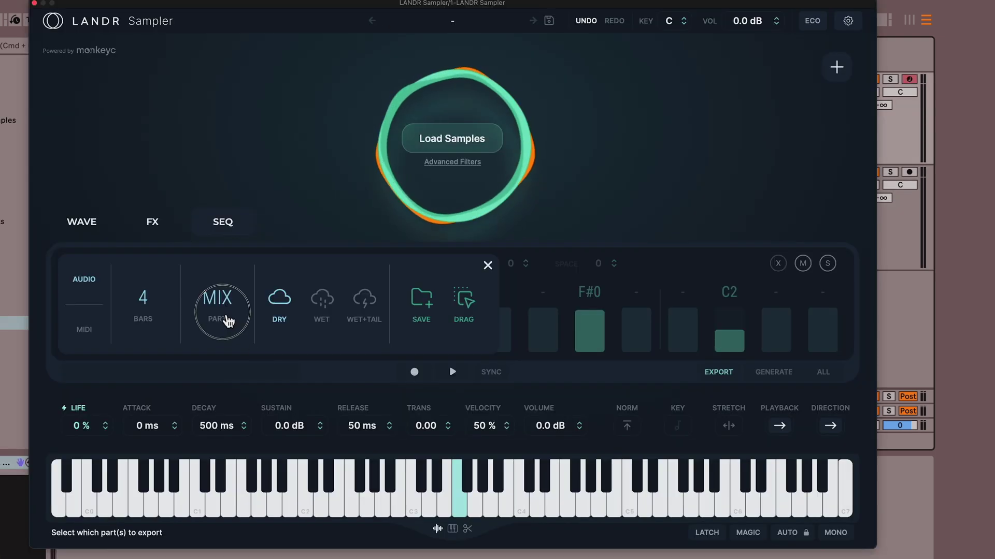
# Step: Export the sequence as 4 bars of dry audio with separate parts, placing the clips at bar 9 of the arrangement below the mix clip
pyautogui.click(227, 320)
pyautogui.click(222, 317)
pyautogui.click(221, 323)
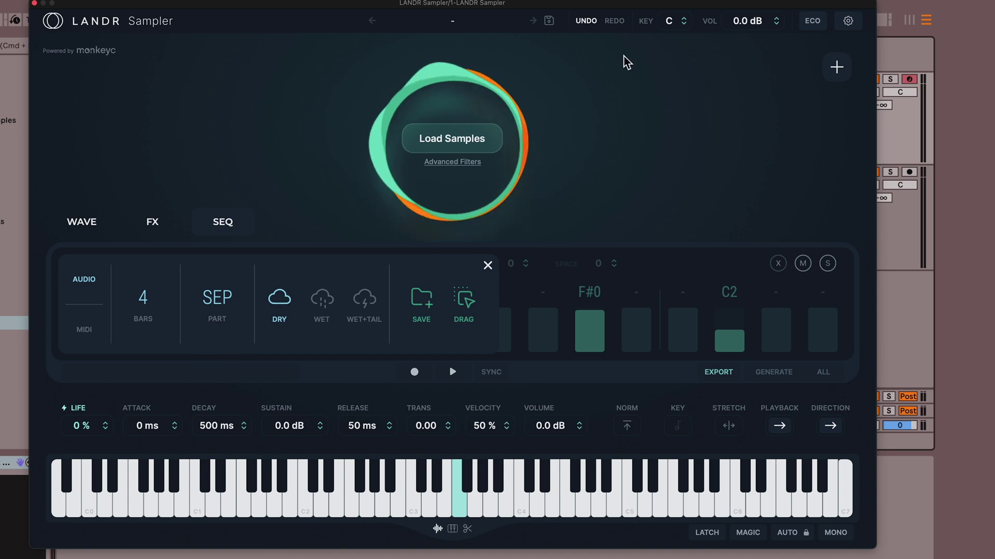
pyautogui.moveTo(622, 8); pyautogui.dragTo(171, 57)
pyautogui.moveTo(11, 346); pyautogui.dragTo(373, 304)
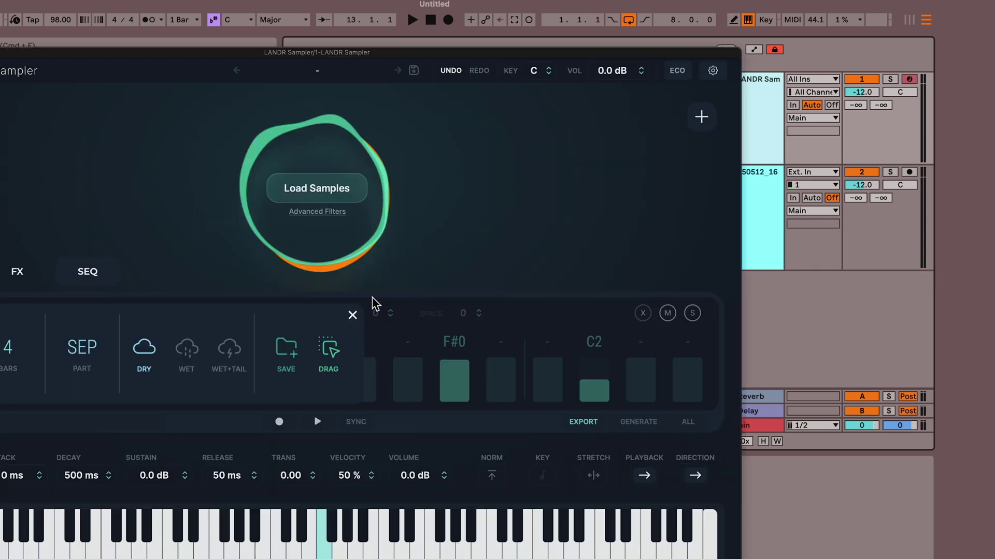
pyautogui.scroll(-2, 493, 281)
pyautogui.moveTo(735, 242); pyautogui.dragTo(747, 283)
pyautogui.scroll(-1, 747, 267)
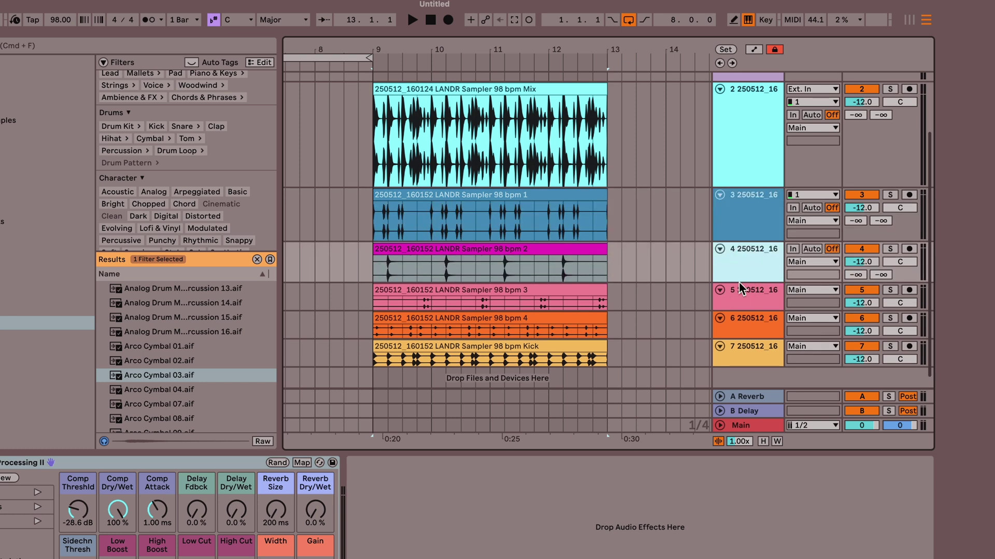
pyautogui.scroll(-1, 525, 278)
# Step: Reopen the sampler window, switch the sequence export format to MIDI, and close the export options
pyautogui.press('super+alt+p')
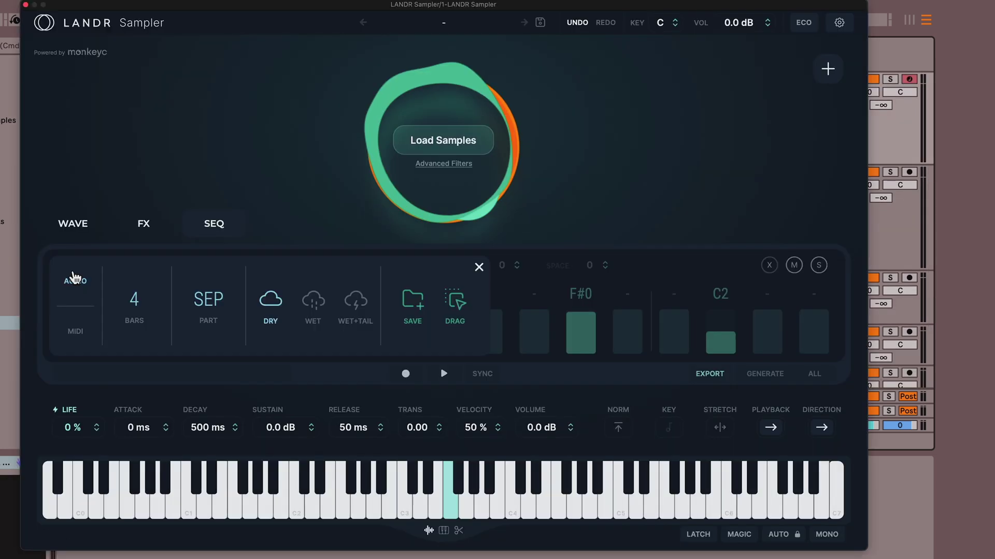
pyautogui.click(78, 334)
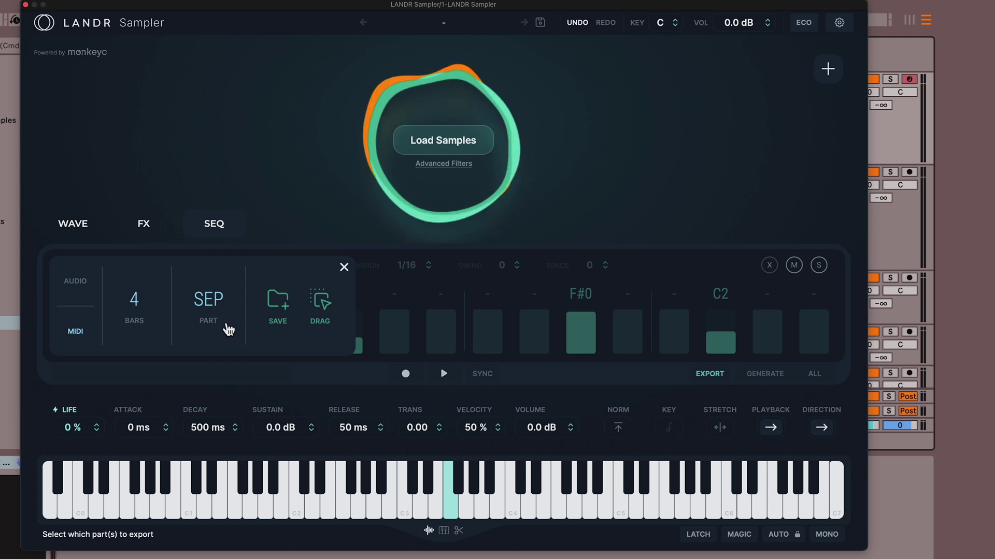
pyautogui.click(344, 267)
pyautogui.moveTo(437, 6)
pyautogui.mouseDown()
pyautogui.moveTo(462, 7)
pyautogui.moveTo(447, 8)
pyautogui.mouseUp()
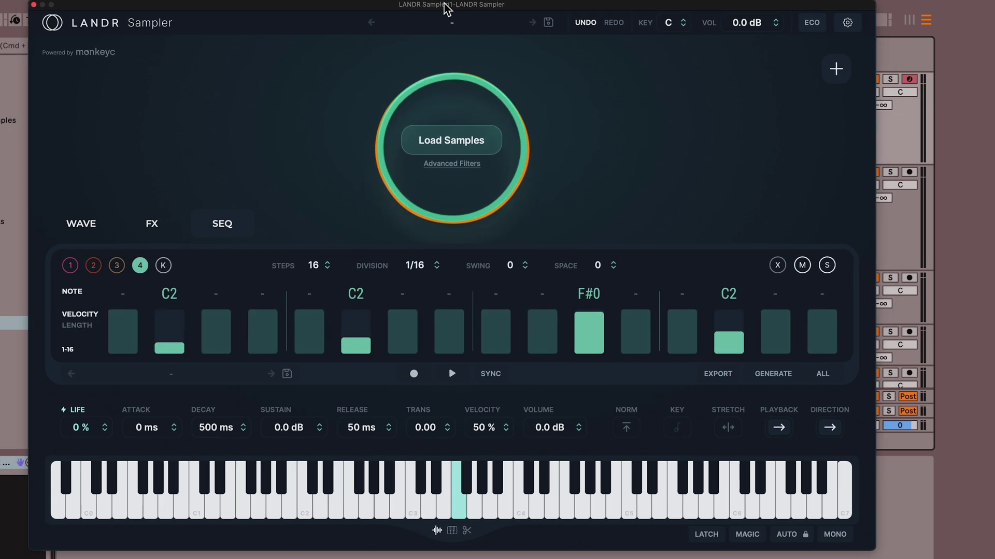
# Step: Generate a random pattern for part 4 and raise its Space value to 48
pyautogui.click(777, 380)
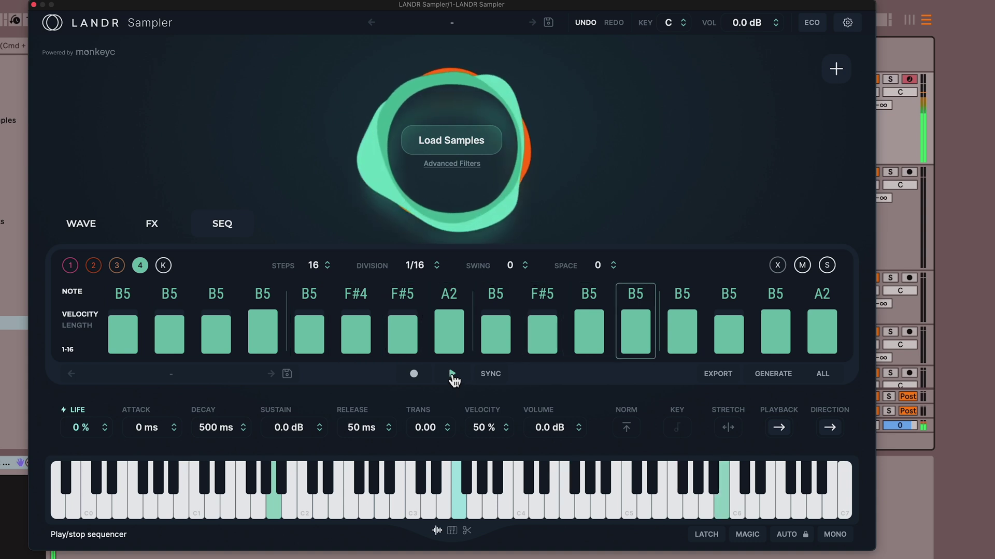
pyautogui.moveTo(601, 268); pyautogui.dragTo(617, 220)
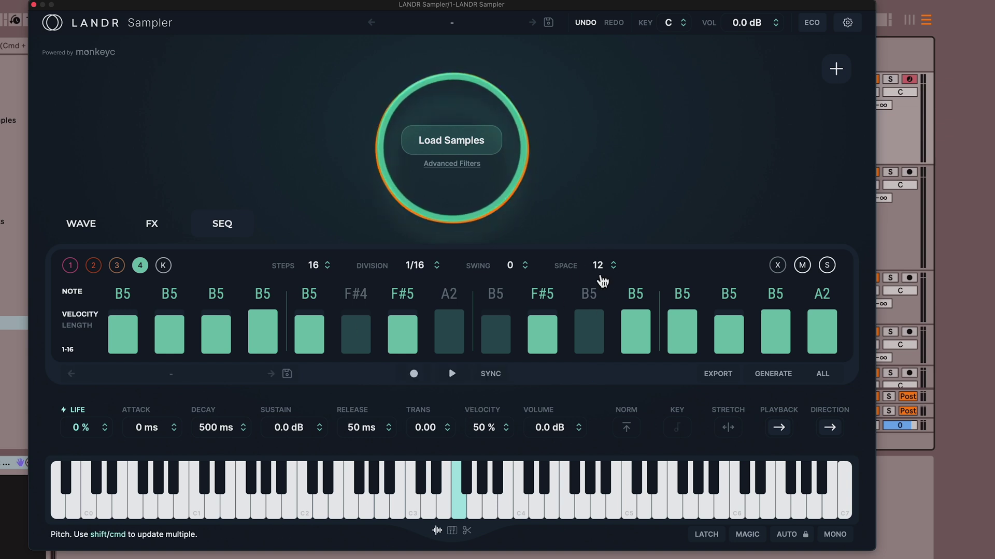
pyautogui.moveTo(601, 254); pyautogui.dragTo(600, 186)
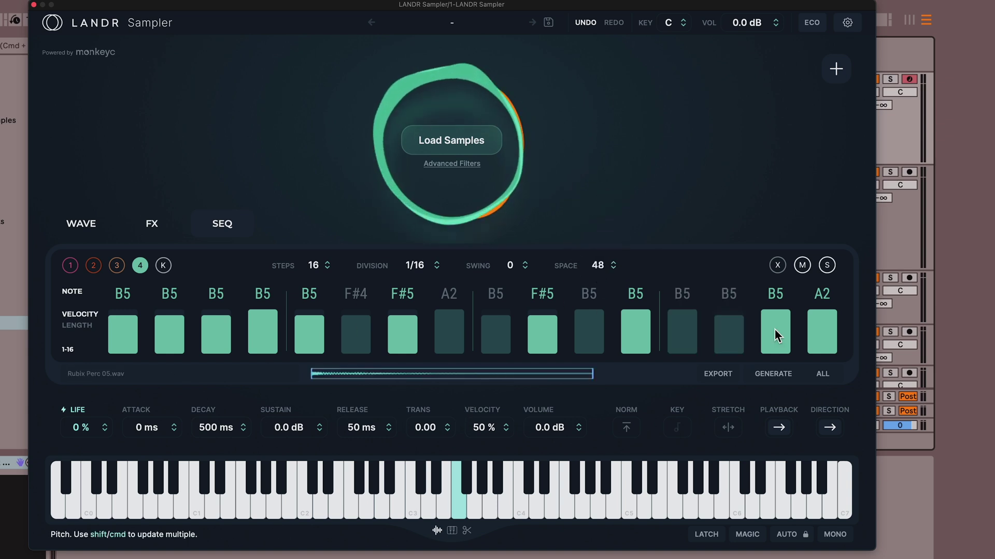
# Step: Generate two further random patterns for part 4, playing the sequence after each one
pyautogui.click(768, 374)
pyautogui.click(452, 375)
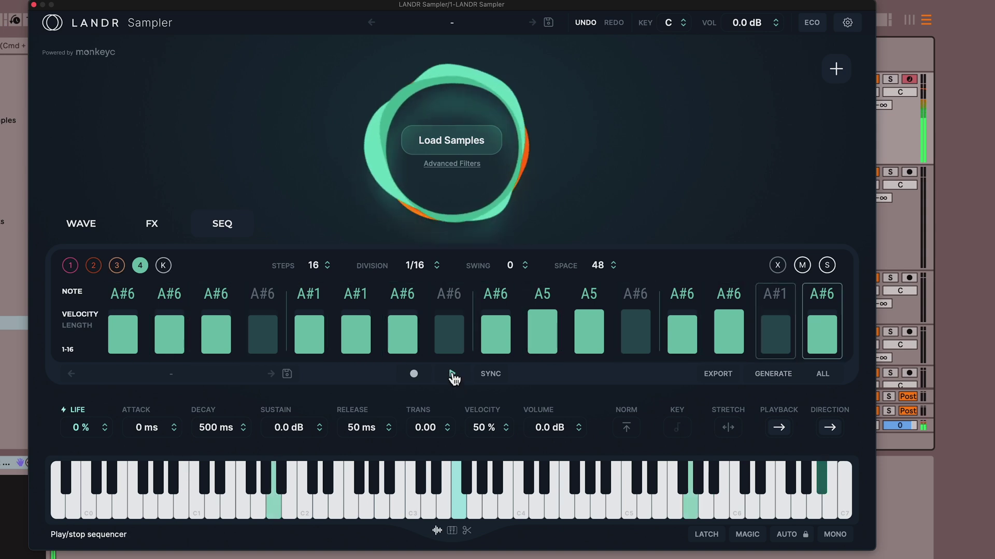
pyautogui.click(452, 375)
pyautogui.click(772, 380)
pyautogui.click(452, 375)
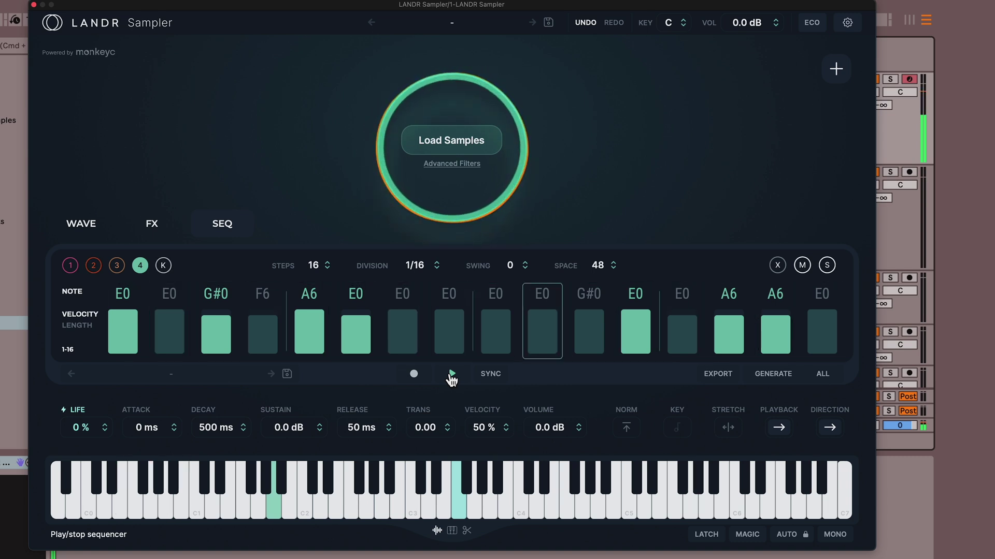
pyautogui.click(451, 374)
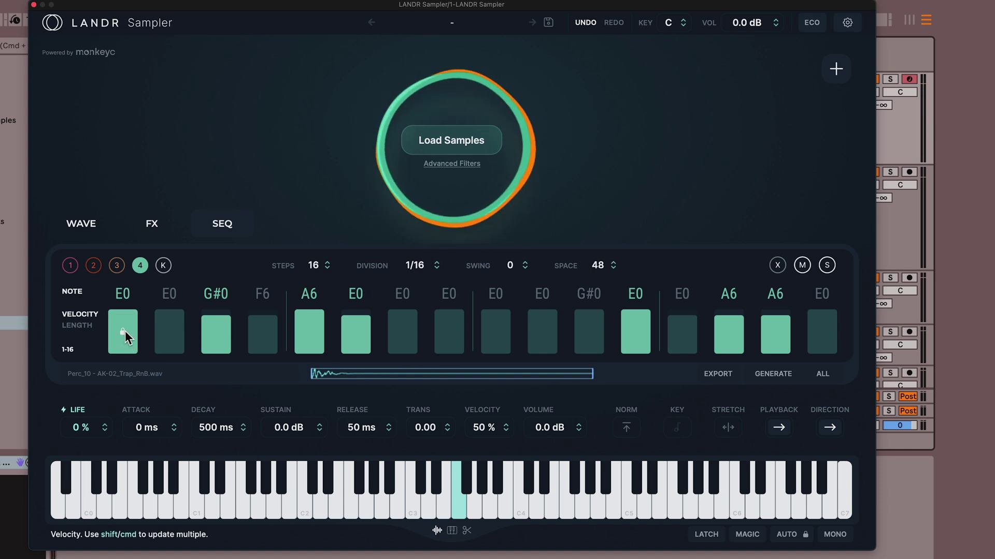
# Step: Lock steps 1, 3, 5, 6 and 12 of part 4 and generate a new random pattern around them
pyautogui.click(636, 332)
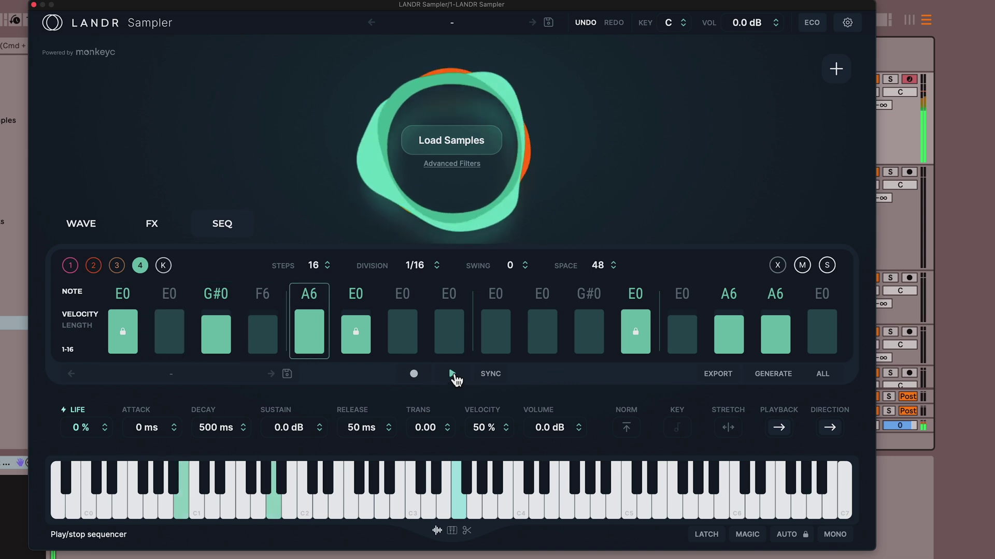
pyautogui.click(453, 375)
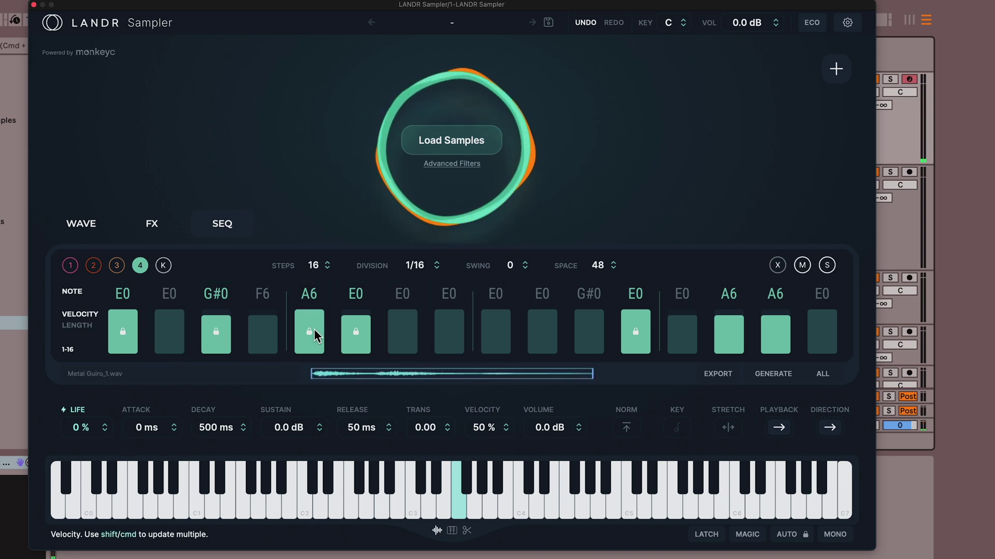
pyautogui.click(772, 374)
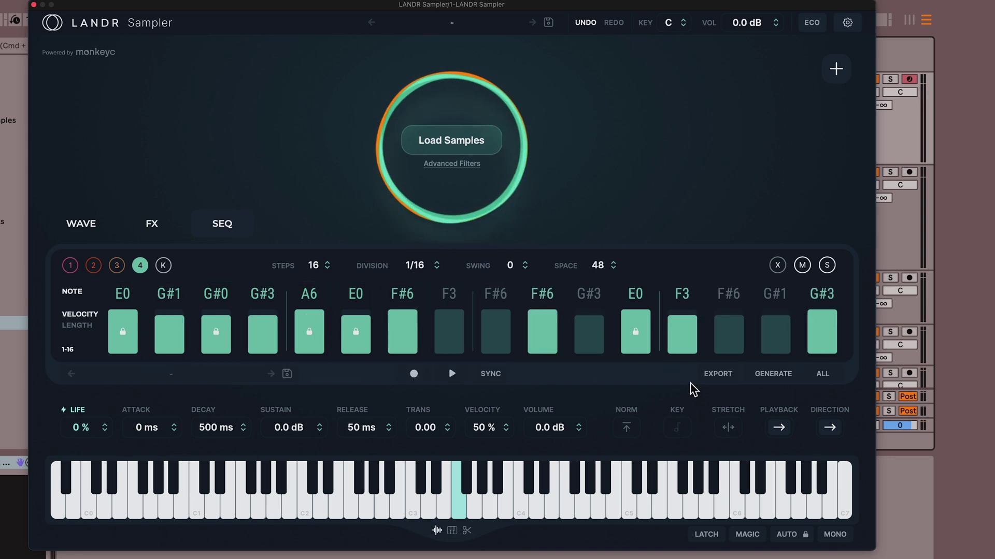
# Step: Play the part 4 pattern and switch off steps 10 and 13
pyautogui.click(451, 374)
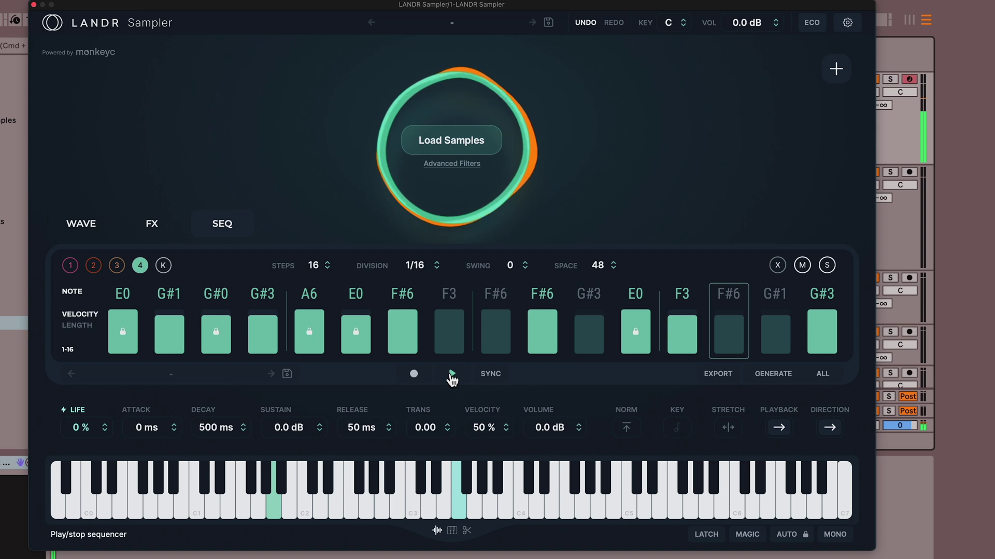
pyautogui.click(537, 331)
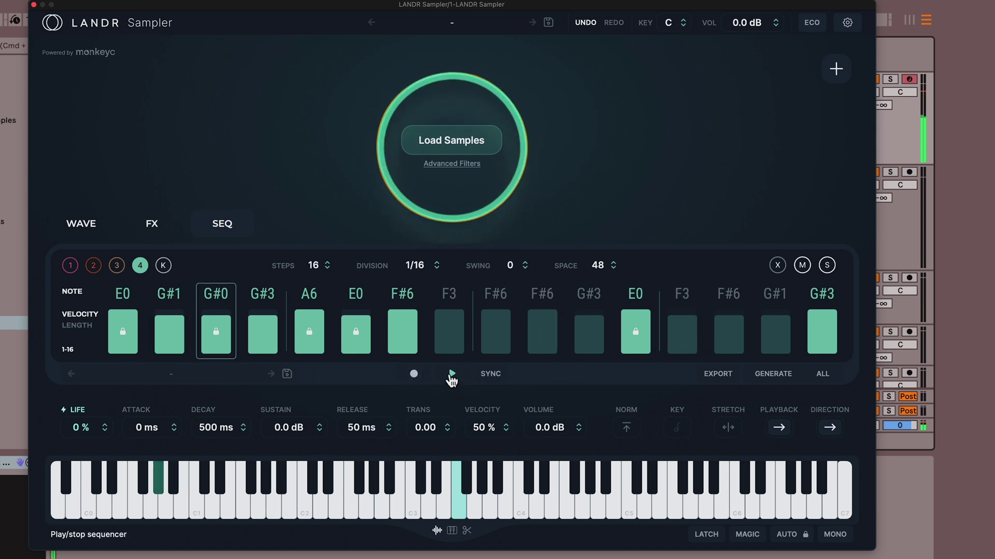
pyautogui.click(387, 329)
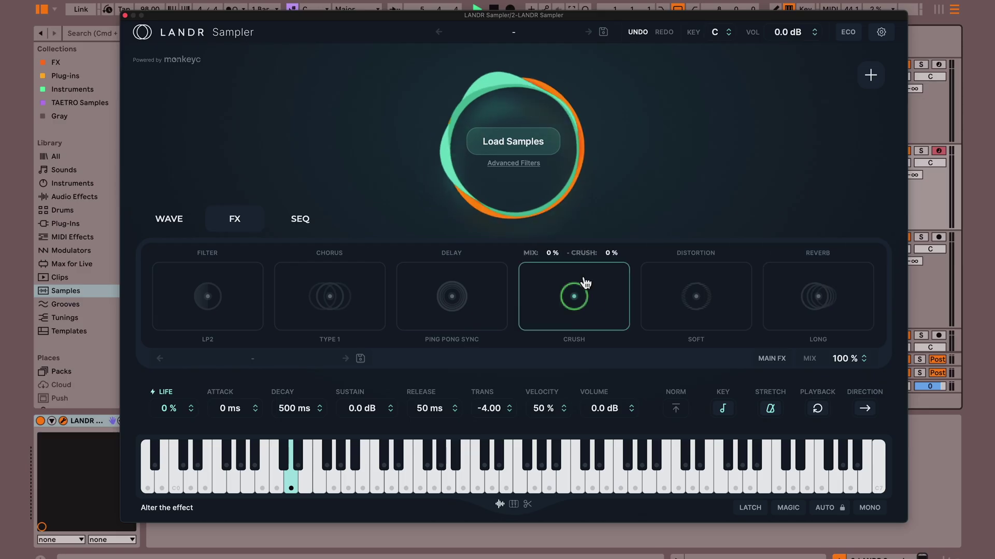
# Step: Play the D1 loop and add LP2 filter, Ping Pong Sync delay, and Type 1 chorus at about 57 % mix and 69 % depth
pyautogui.click(292, 489)
pyautogui.click(772, 359)
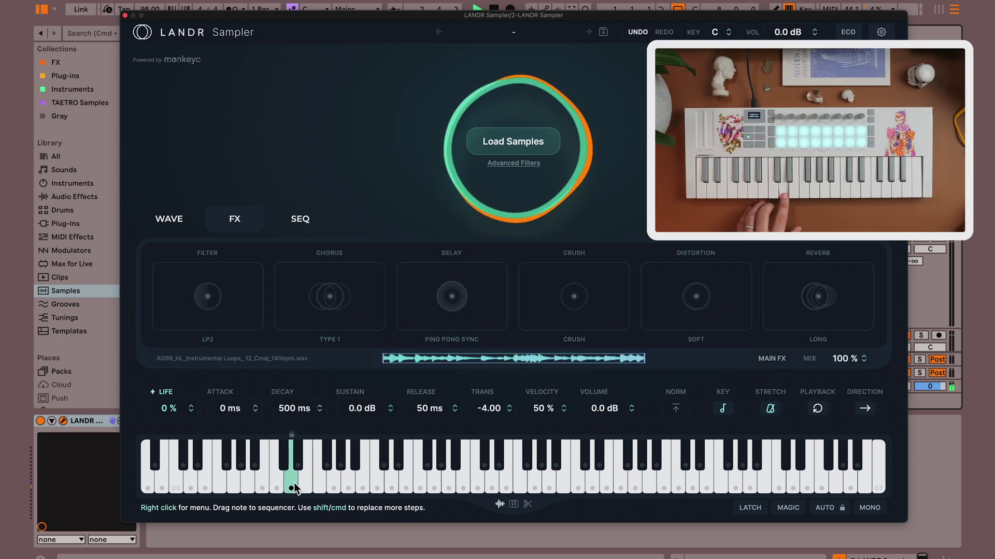
pyautogui.moveTo(207, 296)
pyautogui.mouseDown()
pyautogui.moveTo(244, 284)
pyautogui.moveTo(204, 308)
pyautogui.mouseUp()
pyautogui.moveTo(484, 307); pyautogui.dragTo(456, 299)
pyautogui.moveTo(319, 297); pyautogui.dragTo(340, 291)
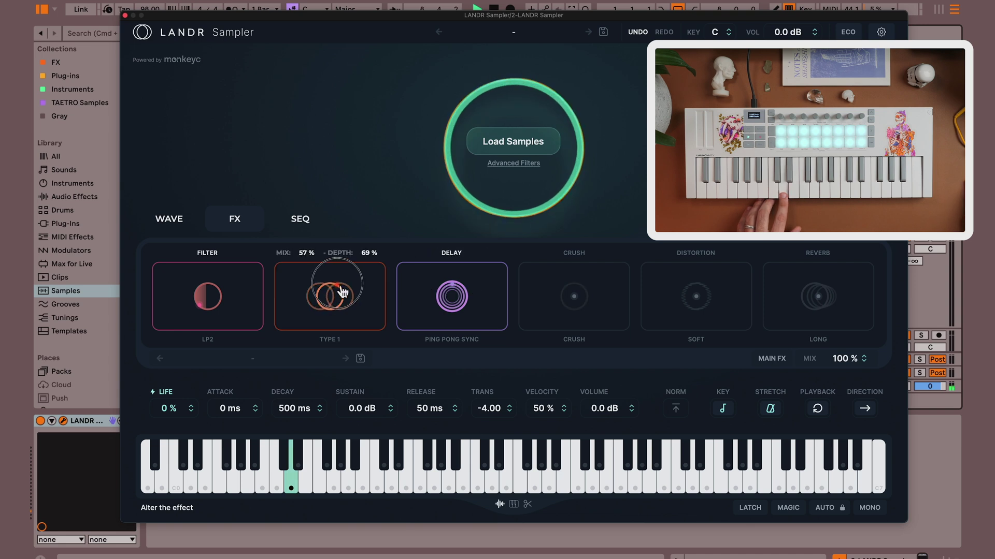
# Step: Add crush at about 37 % mix and 50 % crush to the D1 loop, plus light Soft distortion and Long reverb
pyautogui.click(576, 325)
pyautogui.moveTo(576, 324); pyautogui.dragTo(565, 299)
pyautogui.click(691, 313)
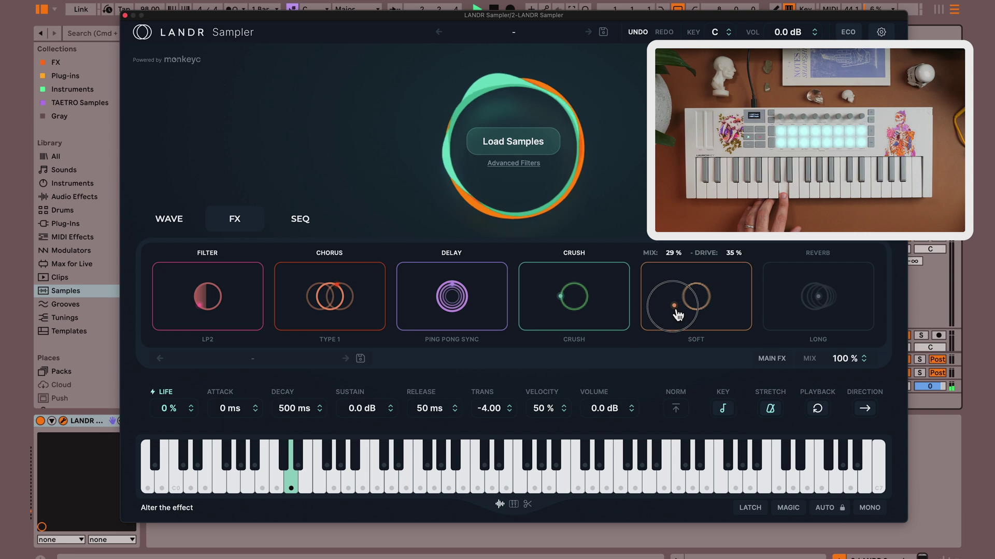
pyautogui.moveTo(792, 319); pyautogui.dragTo(826, 309)
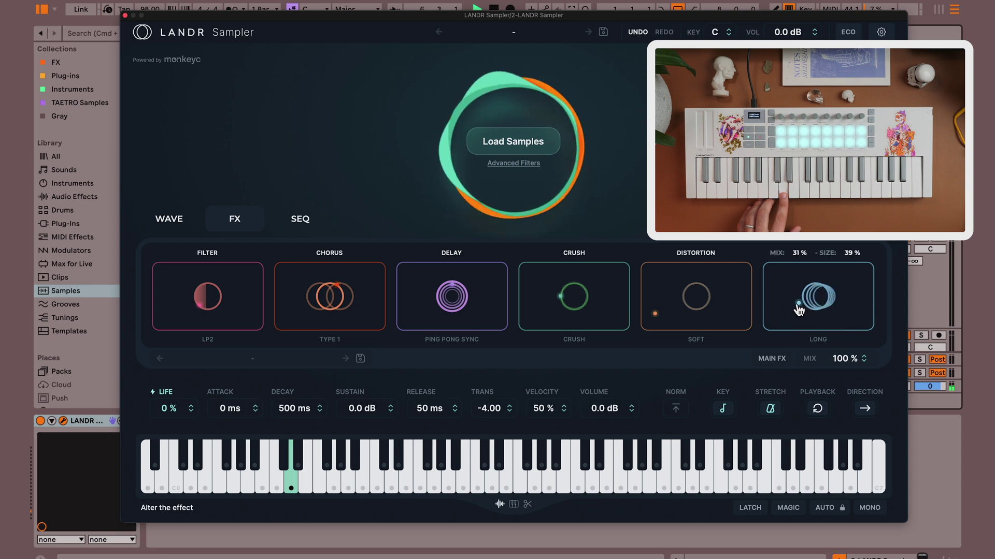
pyautogui.moveTo(797, 305); pyautogui.dragTo(771, 313)
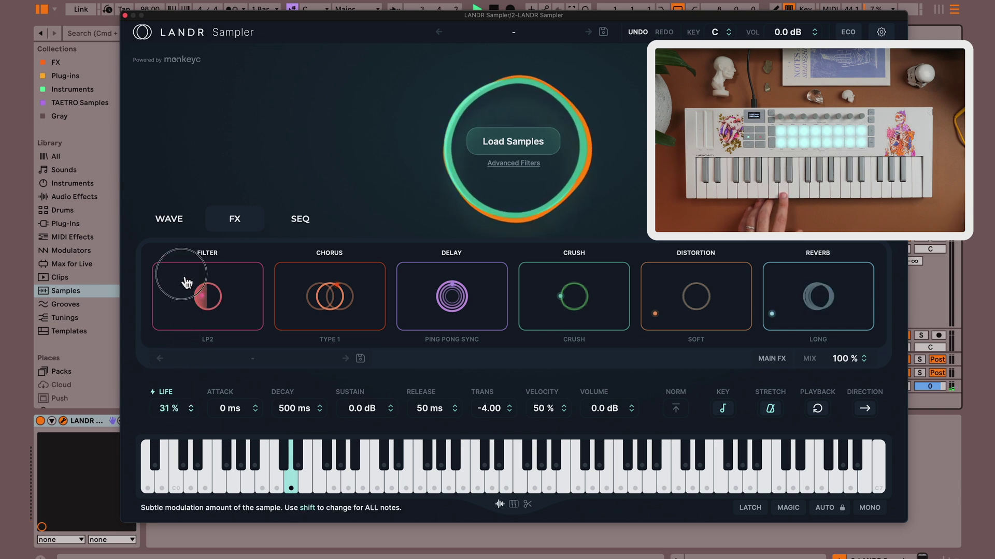
# Step: Raise the loop's Life to 100 %, and rebalance its effects with the filter at about 62 % frequency and 54 % resonance and reduced delay and crush
pyautogui.moveTo(185, 290); pyautogui.dragTo(202, 90)
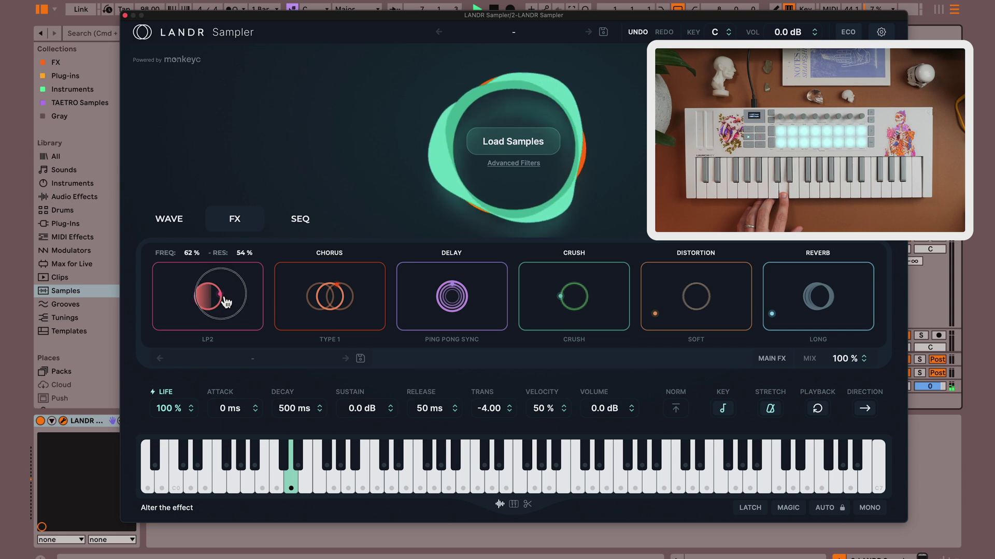
pyautogui.moveTo(458, 304); pyautogui.dragTo(459, 310)
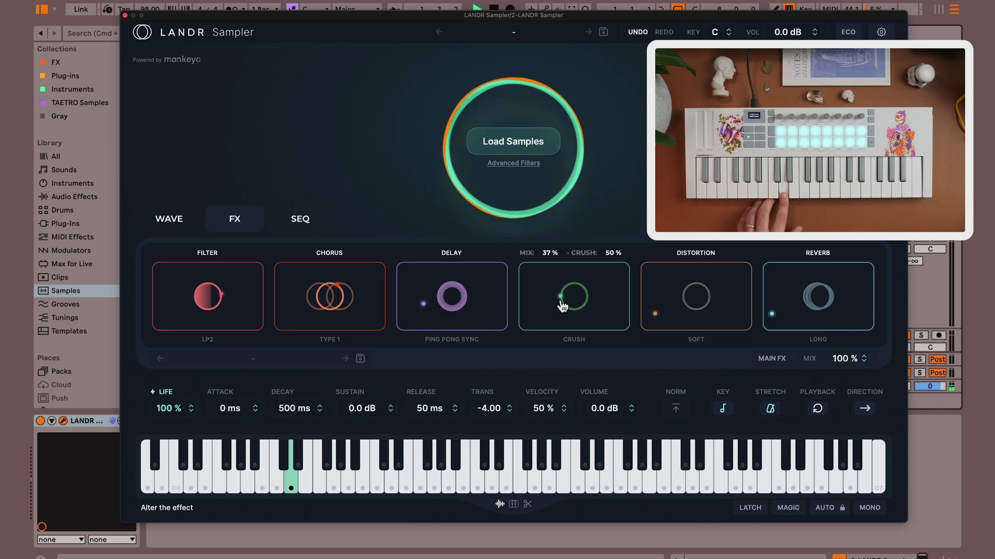
pyautogui.moveTo(561, 302); pyautogui.dragTo(550, 303)
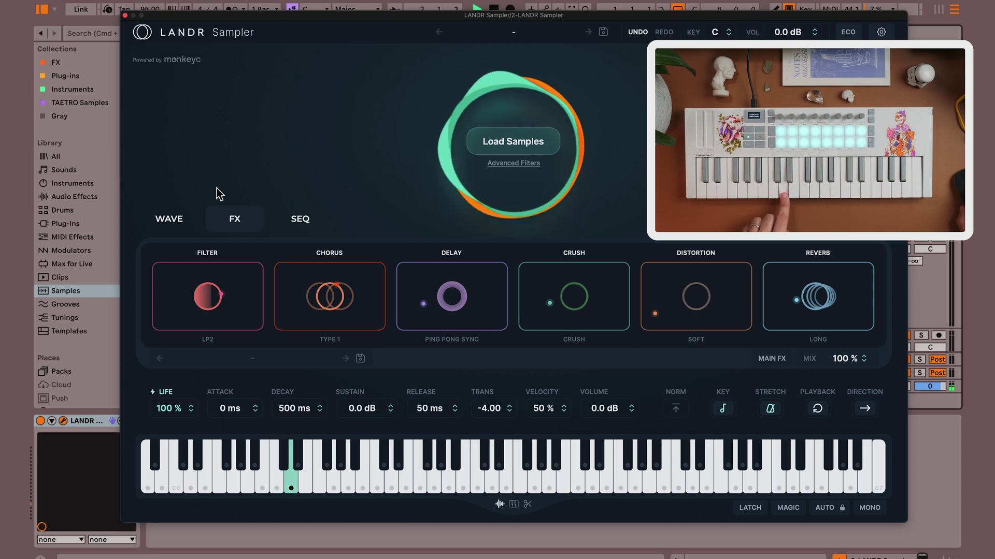
# Step: Export the loop as wet audio at pitch D1, placing the clip at bar 13 of the third track after the mix clip, and play it
pyautogui.click(171, 220)
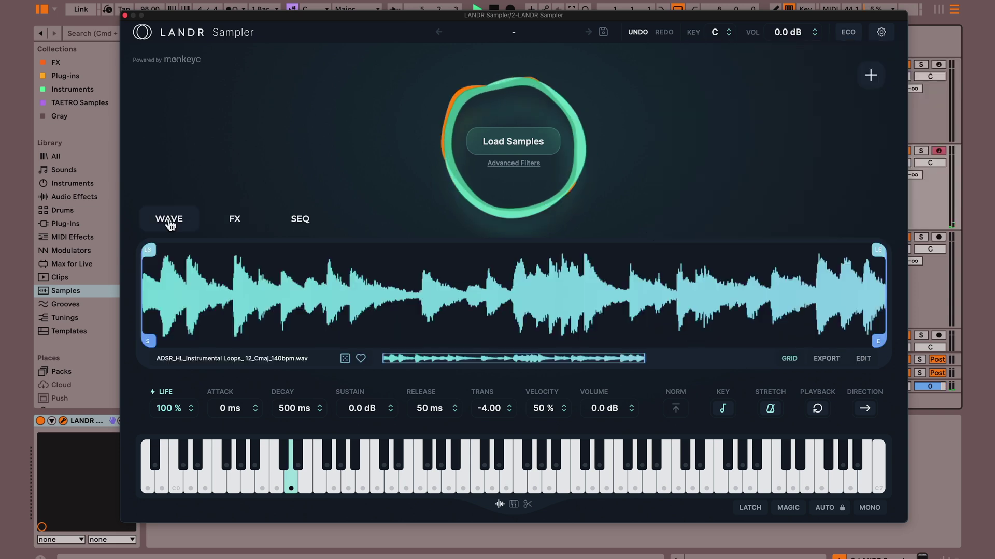
pyautogui.click(826, 359)
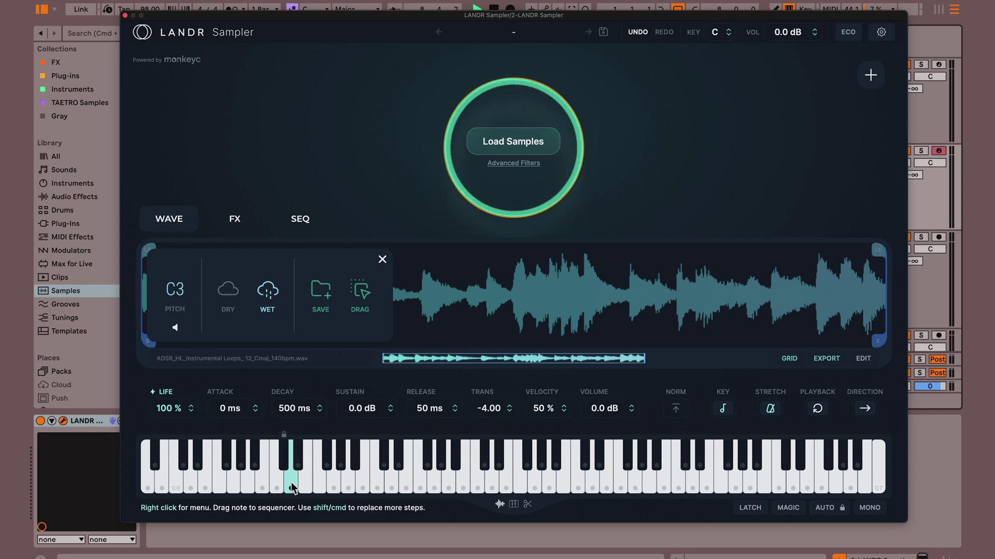
pyautogui.moveTo(174, 286); pyautogui.dragTo(185, 403)
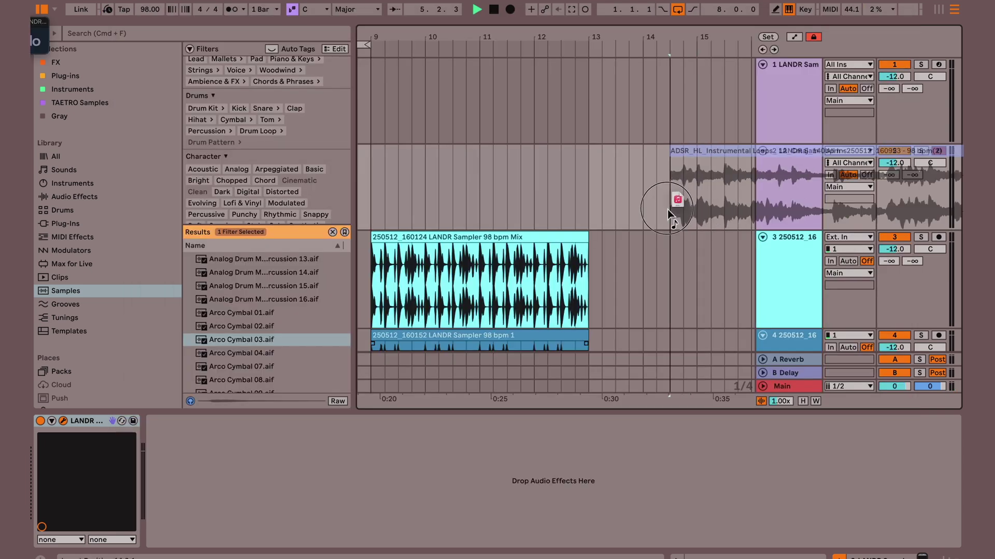
pyautogui.moveTo(675, 200); pyautogui.dragTo(383, 297)
pyautogui.click(389, 295)
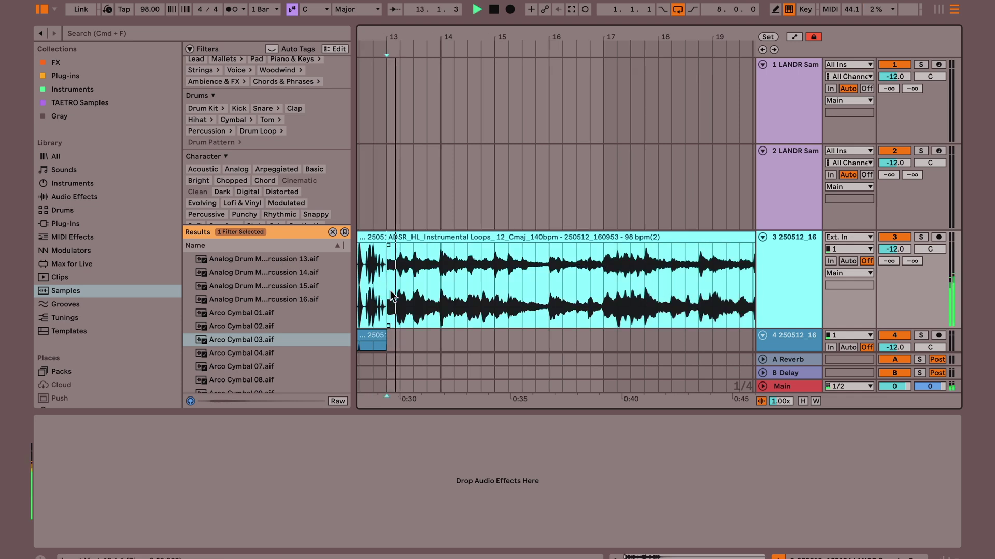
pyautogui.press('space')
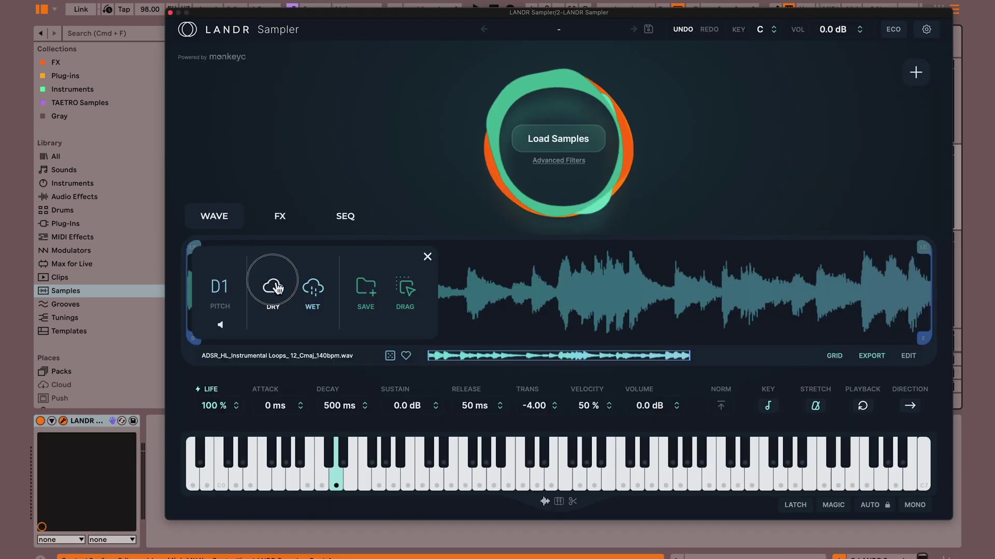
# Step: Switch the sample export to dry audio and return to the loop's effects
pyautogui.click(270, 286)
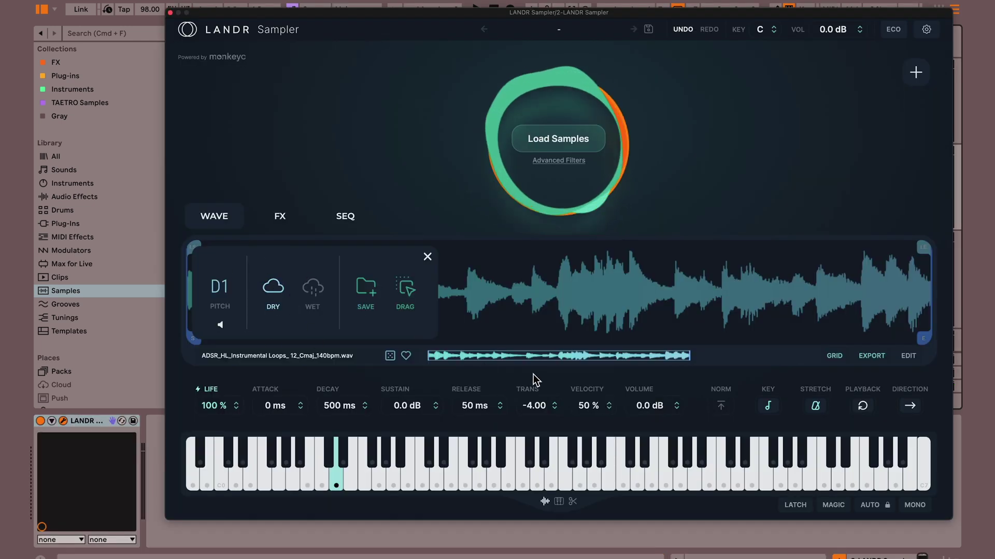
pyautogui.click(275, 217)
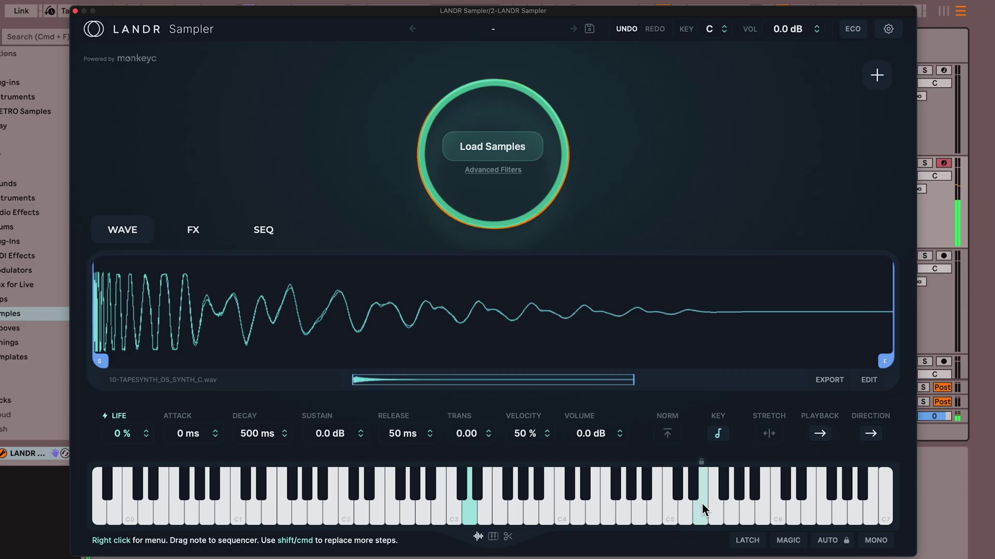
# Step: Select the E5 tape synth one-shot, make it playable chromatically with Stretch on, and clear the part 1 sequence
pyautogui.click(699, 506)
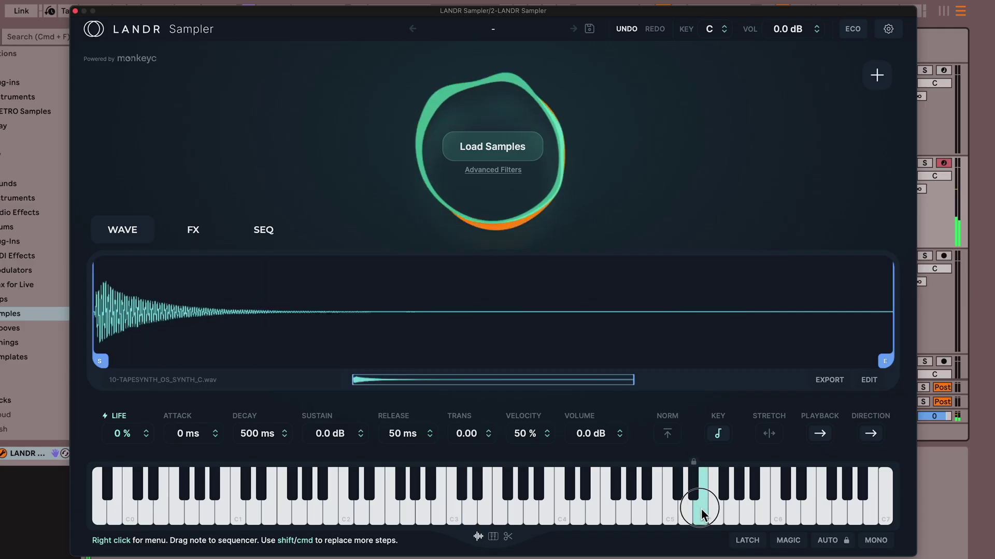
pyautogui.click(494, 537)
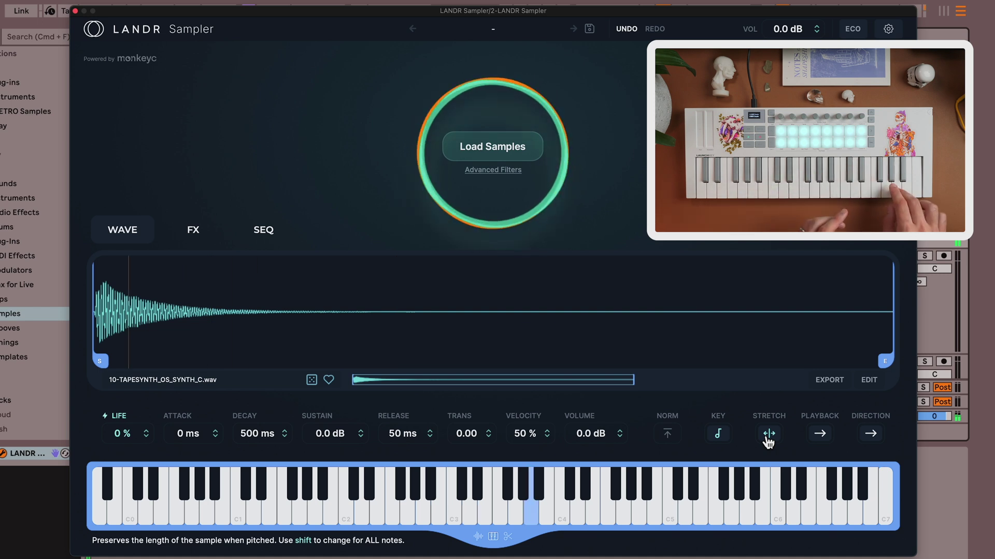
pyautogui.click(276, 240)
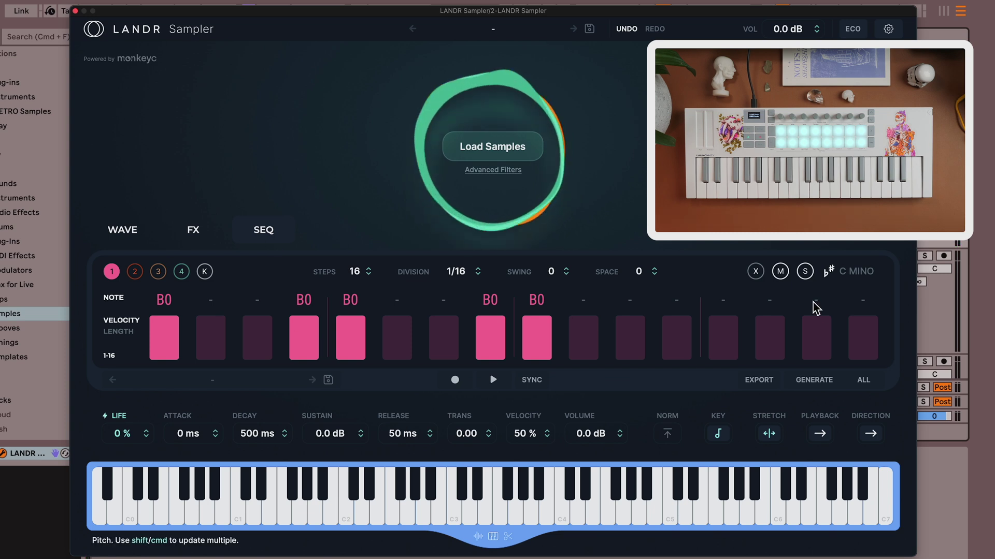
pyautogui.click(754, 276)
pyautogui.click(820, 60)
# Step: Place C3, D3, G3, D#4, G3 and A#4 on steps 1, 4, 5, 9, 10 and 13, and set the release to 224 ms
pyautogui.click(165, 341)
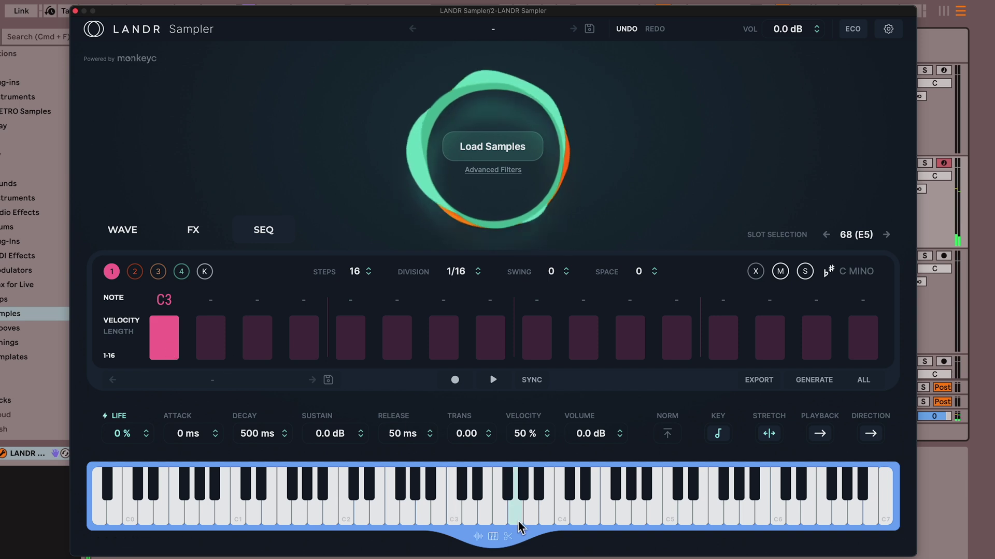
pyautogui.moveTo(514, 501); pyautogui.dragTo(351, 345)
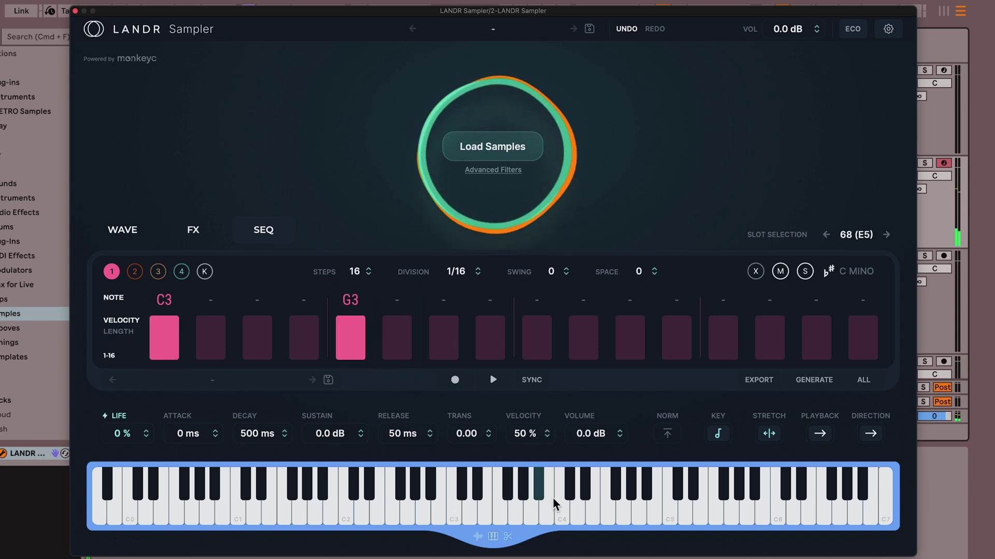
pyautogui.moveTo(591, 386); pyautogui.dragTo(538, 342)
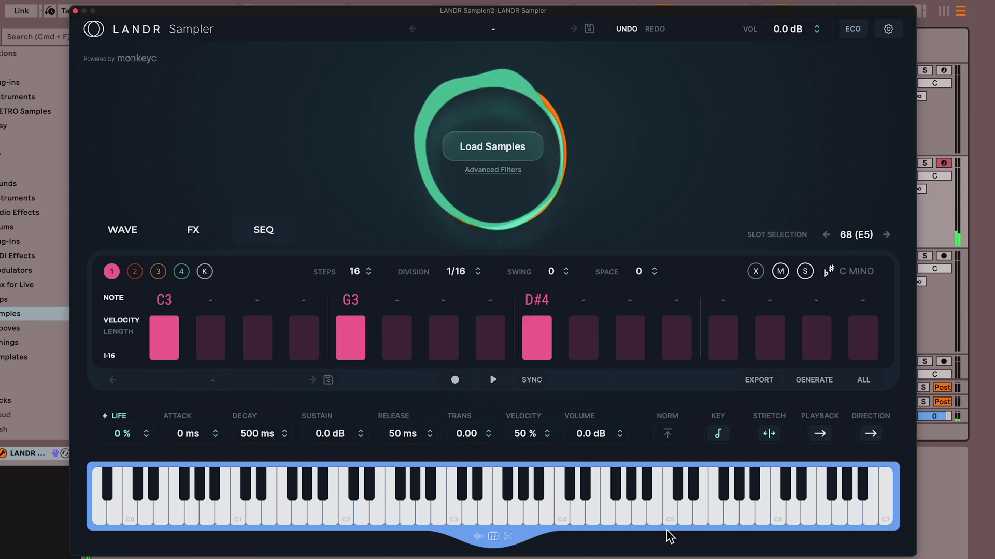
pyautogui.moveTo(666, 467); pyautogui.dragTo(723, 339)
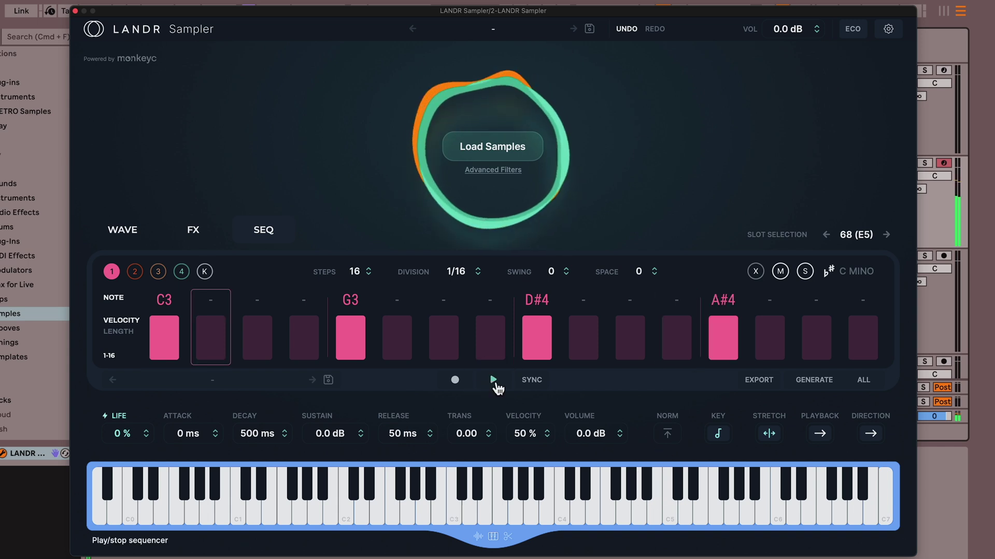
pyautogui.moveTo(469, 513); pyautogui.dragTo(304, 339)
pyautogui.moveTo(528, 515); pyautogui.dragTo(601, 361)
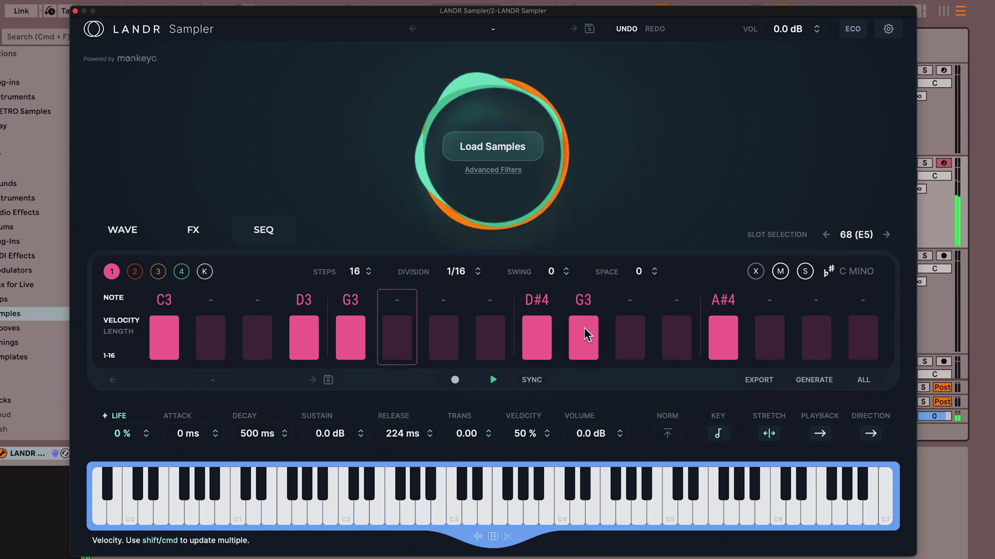
# Step: Lower the velocity of all active part 1 notes, keeping the D3 and D#4 steps louder than the rest
pyautogui.click(587, 345)
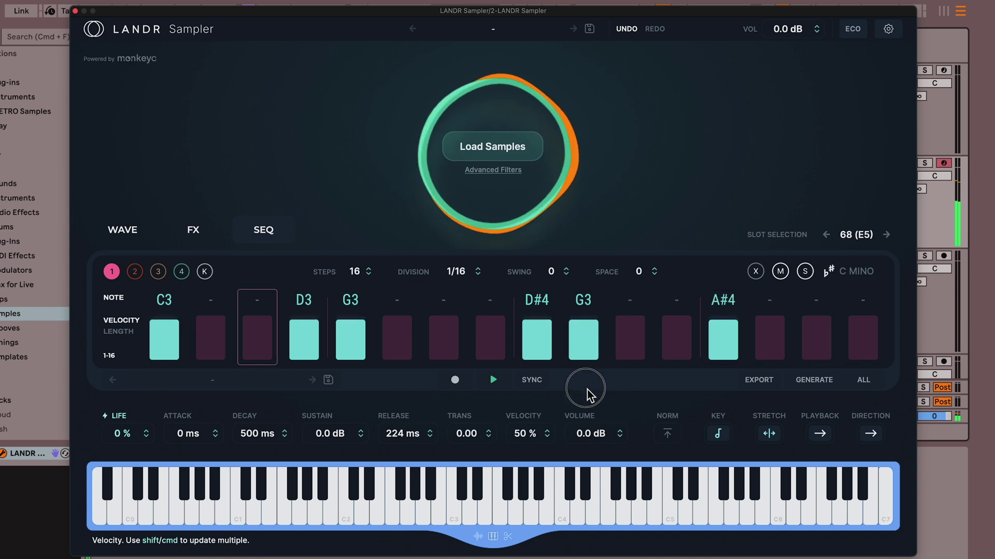
pyautogui.click(538, 315)
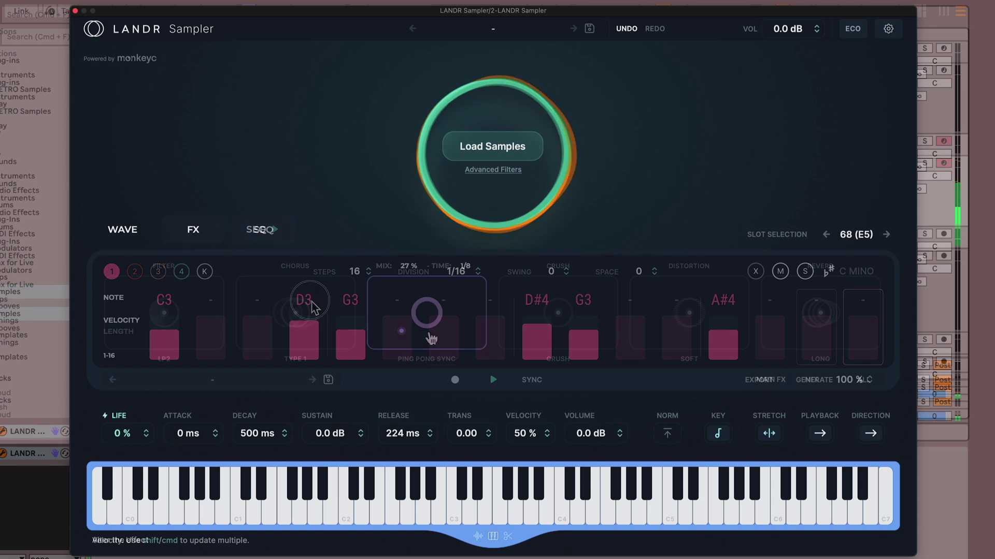
# Step: Add Ping Pong Sync delay at about 36 % mix and 1/6 time plus Long reverb to the synth, and stop the sequence
pyautogui.click(409, 331)
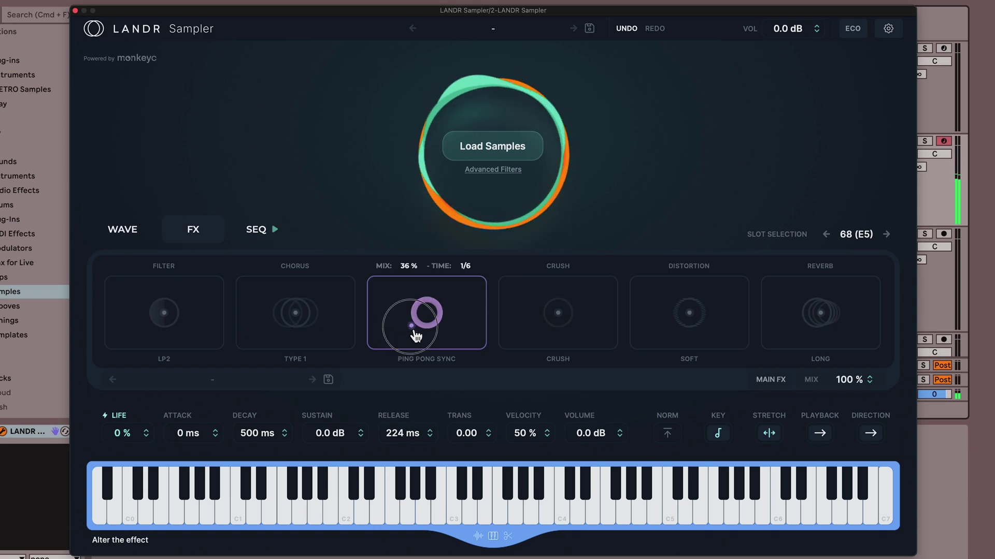
pyautogui.click(804, 320)
pyautogui.moveTo(809, 327); pyautogui.dragTo(806, 329)
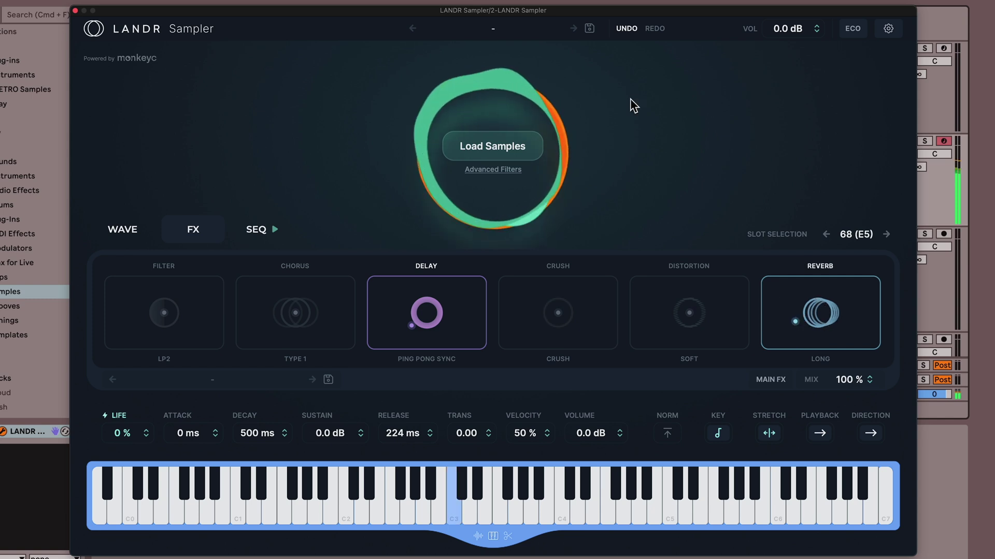
pyautogui.click(261, 232)
pyautogui.click(493, 379)
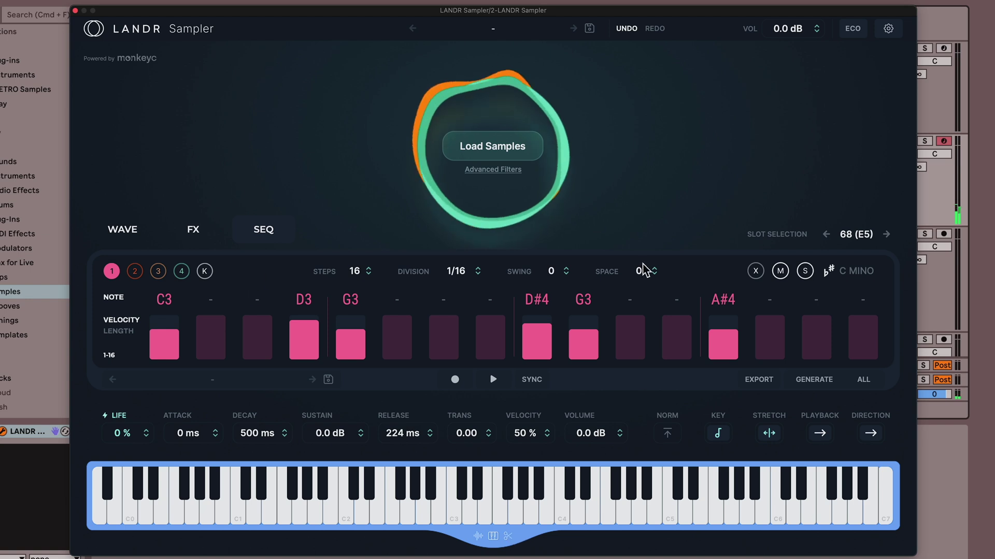
# Step: Set the sample filters to the Loop sample type with the Tonal category and load the matching samples
pyautogui.click(489, 513)
pyautogui.click(449, 520)
pyautogui.click(493, 169)
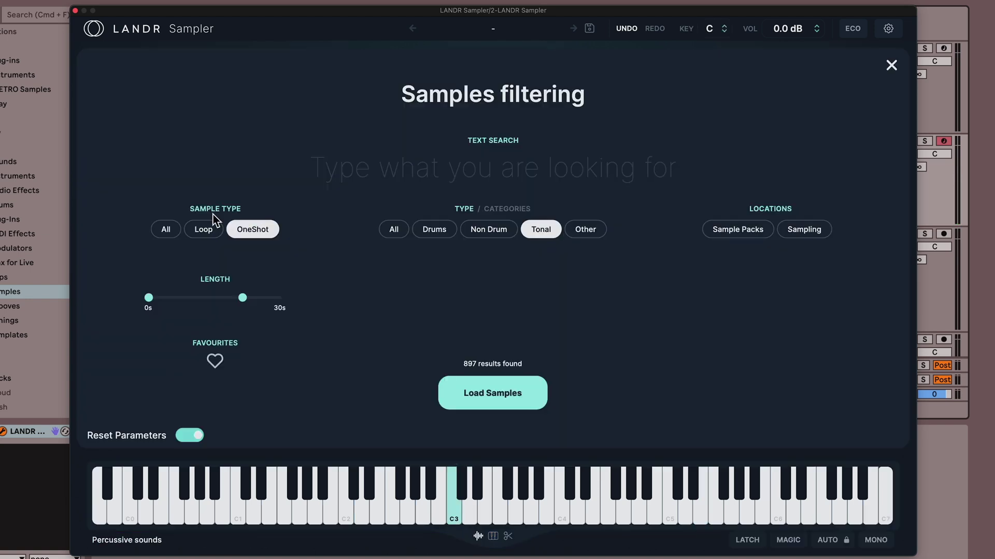
pyautogui.click(217, 237)
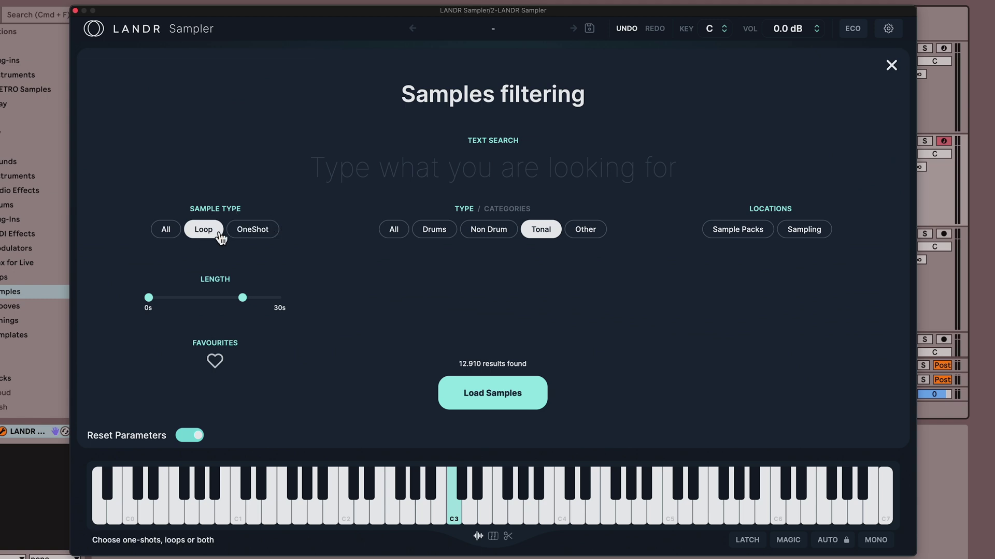
pyautogui.click(513, 404)
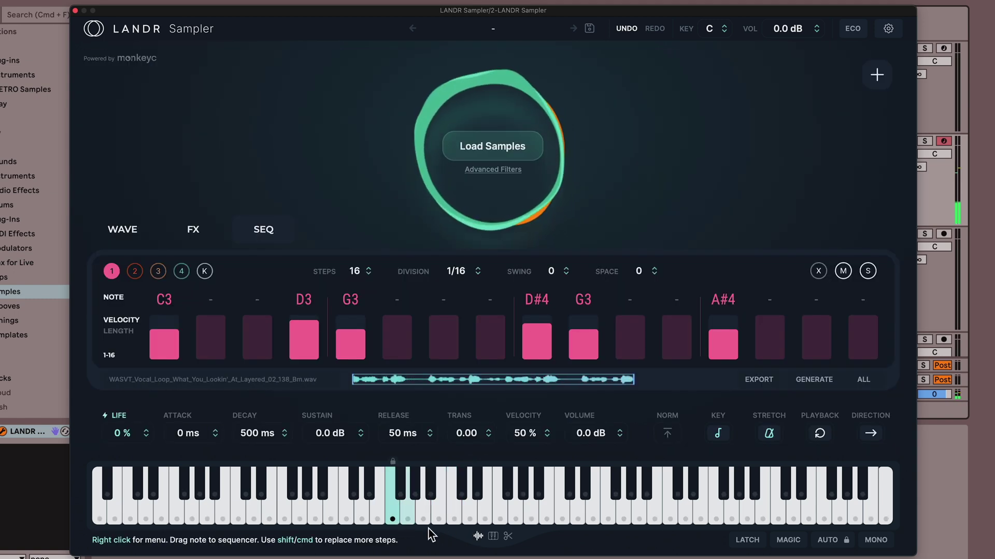
# Step: Audition several of the loaded loops and select AU_LFS_100_Keys_Loop_Full_Rouge_D#.wav
pyautogui.click(541, 520)
pyautogui.click(505, 510)
pyautogui.click(487, 518)
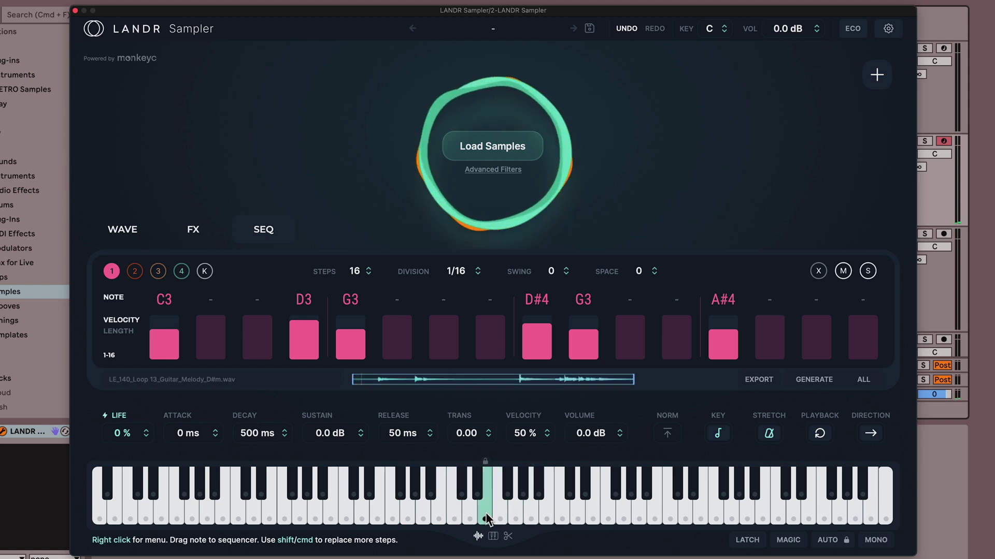
pyautogui.click(531, 520)
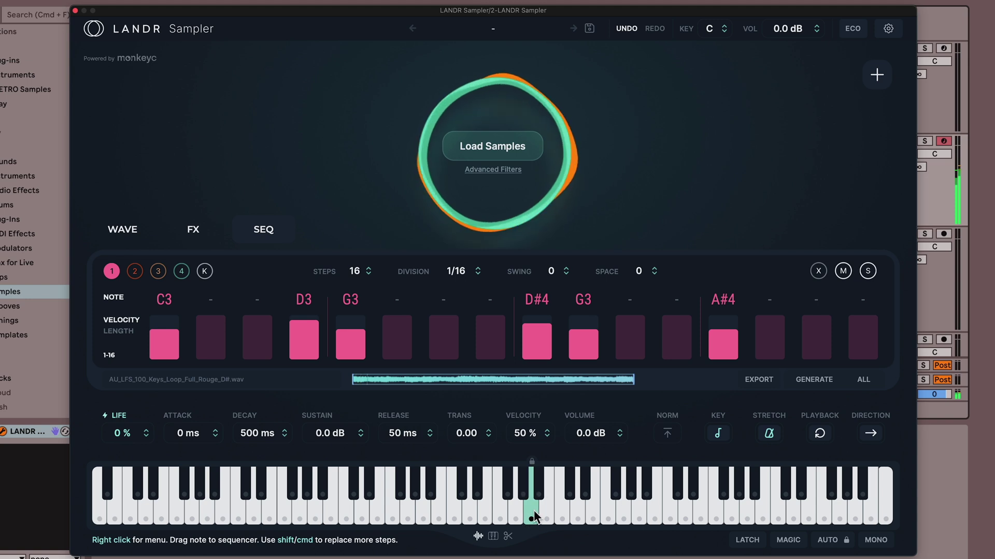
# Step: Put the selected keys loop into slice mode and slice its waveform with a sensitivity of 61 %
pyautogui.click(509, 537)
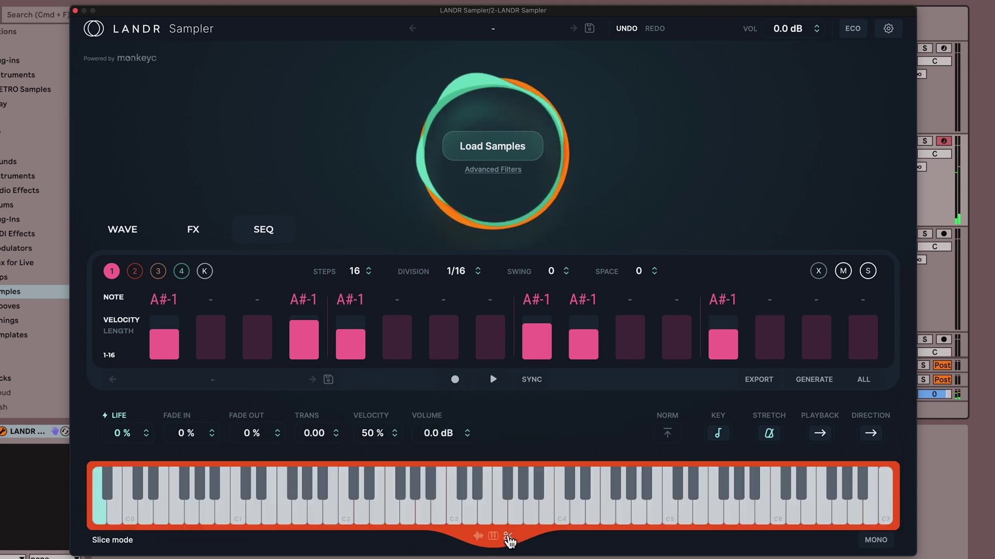
pyautogui.click(126, 231)
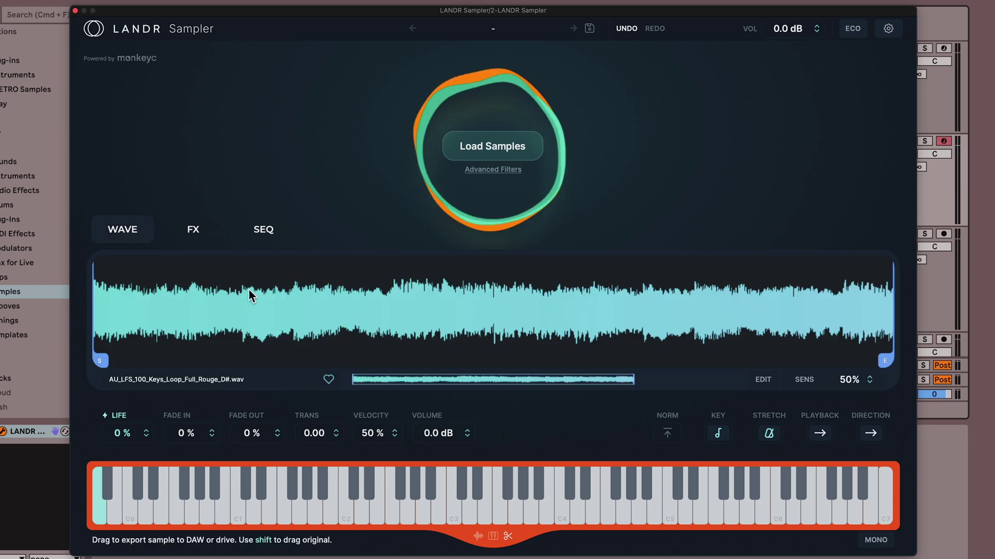
pyautogui.moveTo(853, 392)
pyautogui.mouseDown()
pyautogui.moveTo(852, 326)
pyautogui.moveTo(850, 337)
pyautogui.mouseUp()
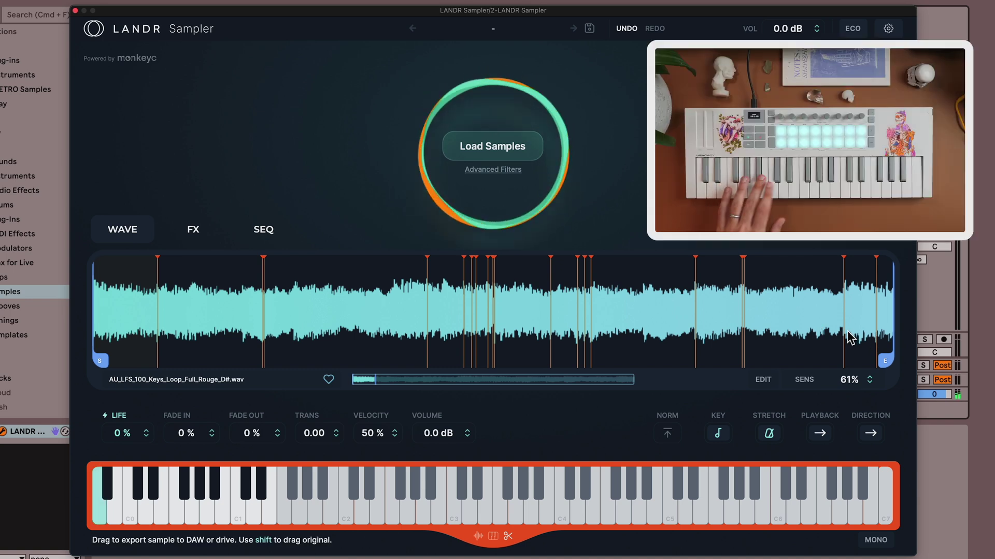
# Step: Slice the loop into 1/4 divisions with 11 % fade-in and 16 % fade-out, and audition several slices
pyautogui.click(803, 380)
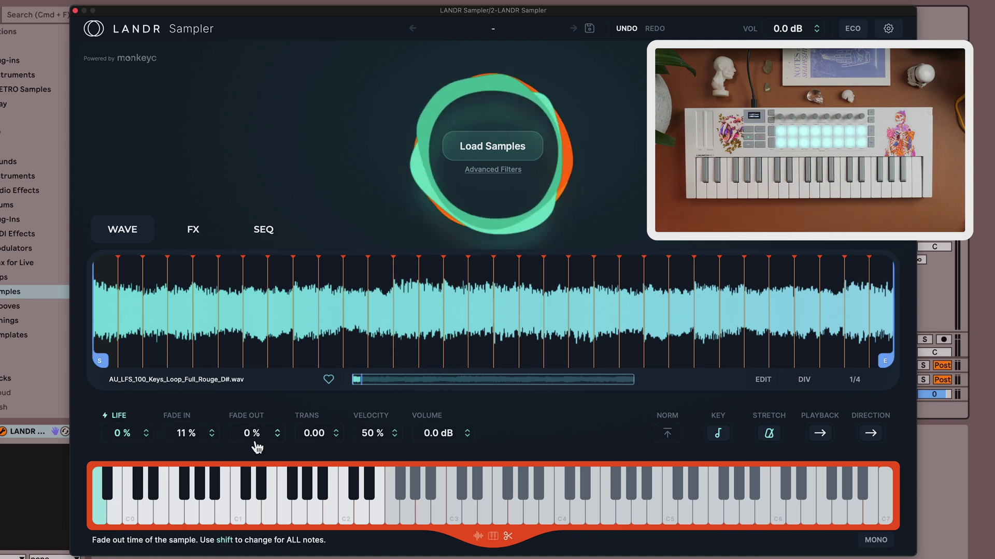
pyautogui.moveTo(262, 382); pyautogui.dragTo(258, 368)
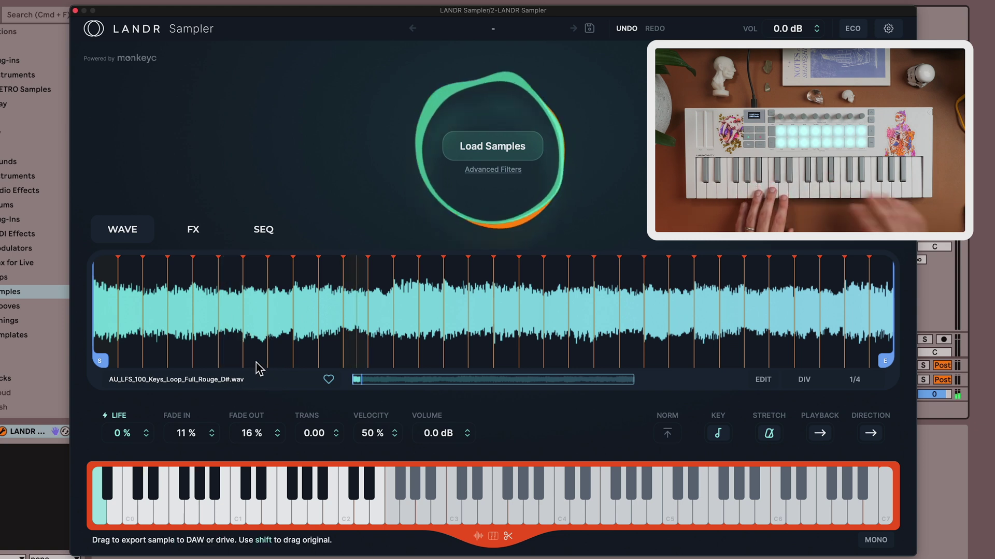
pyautogui.click(189, 506)
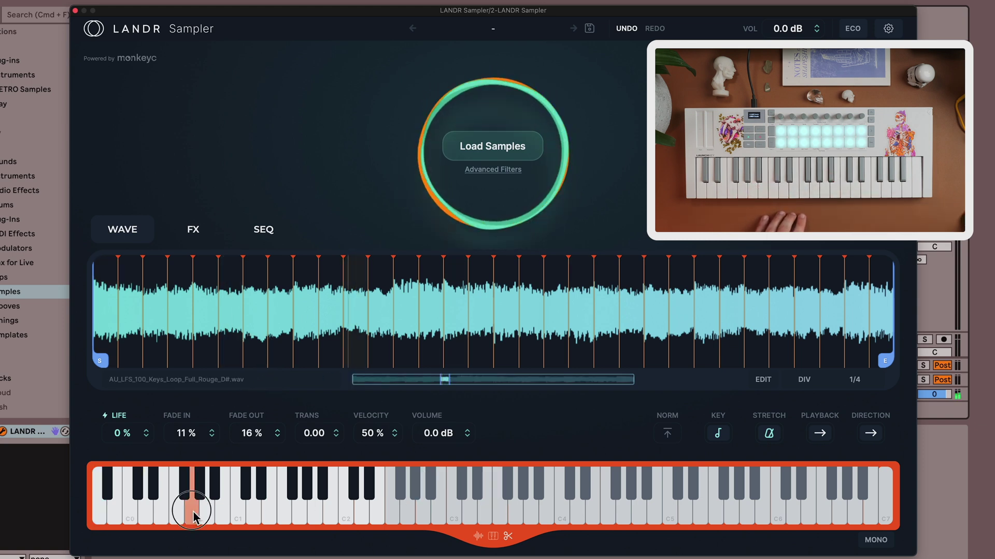
pyautogui.click(166, 510)
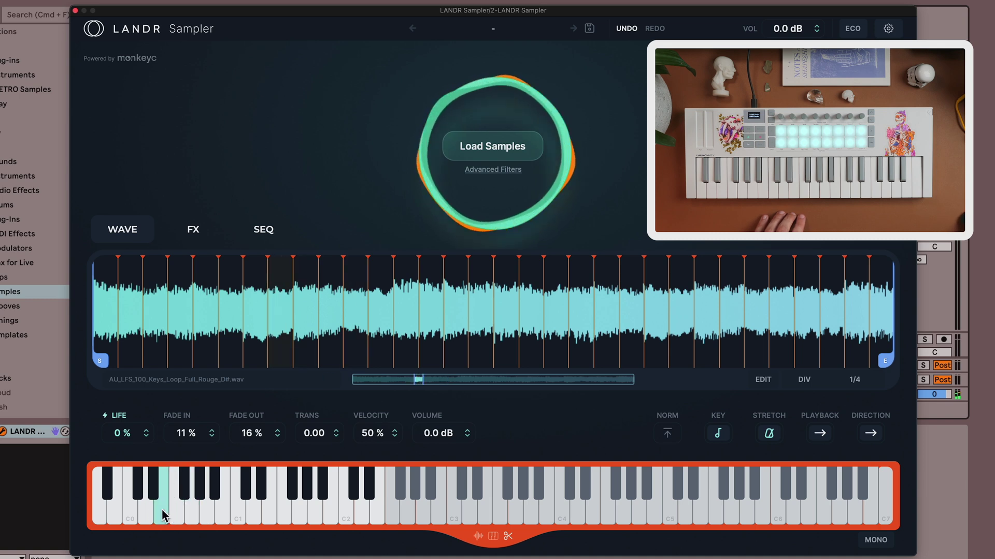
pyautogui.click(162, 515)
pyautogui.click(163, 515)
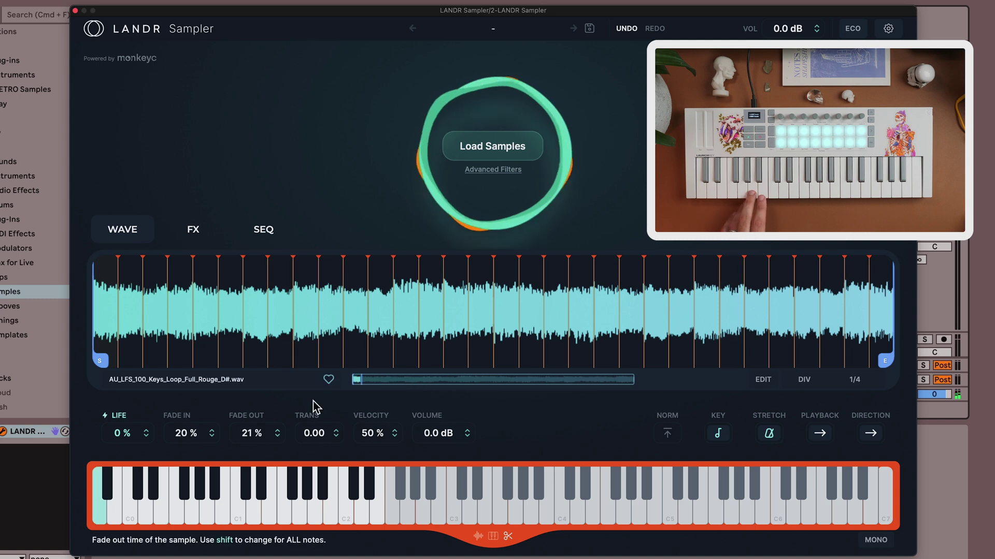
# Step: Transpose the first slice by -3.00 and compare it with the C0 slice
pyautogui.click(316, 446)
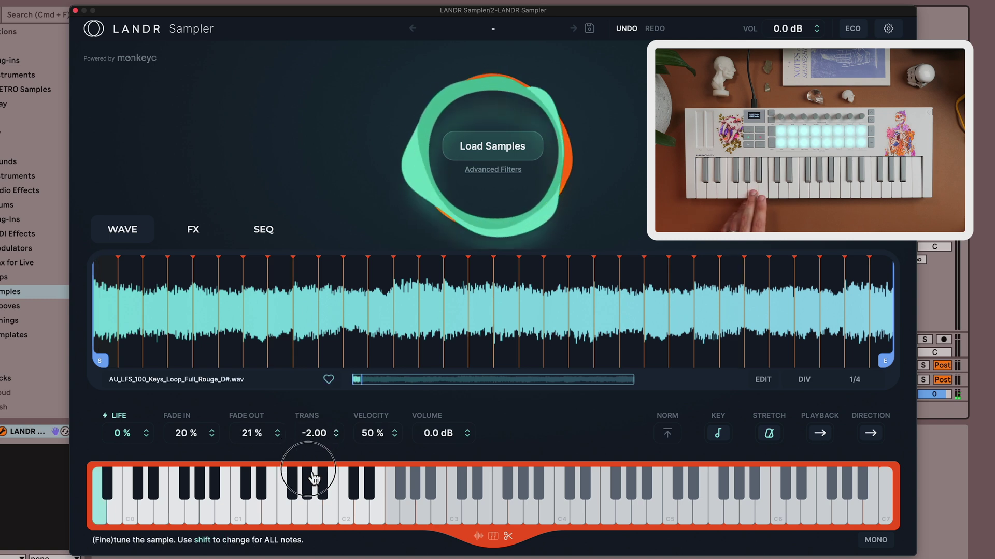
pyautogui.moveTo(314, 474); pyautogui.dragTo(313, 485)
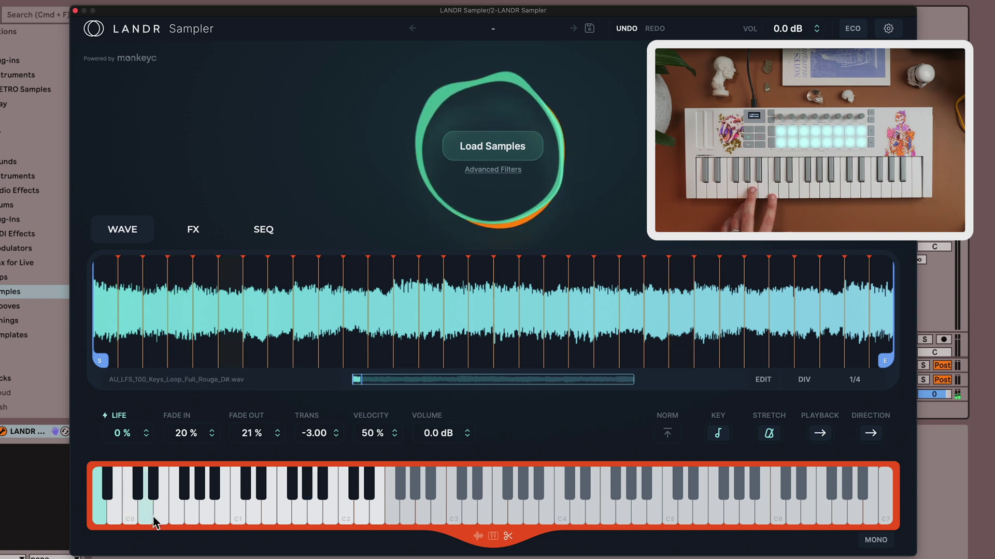
pyautogui.click(134, 515)
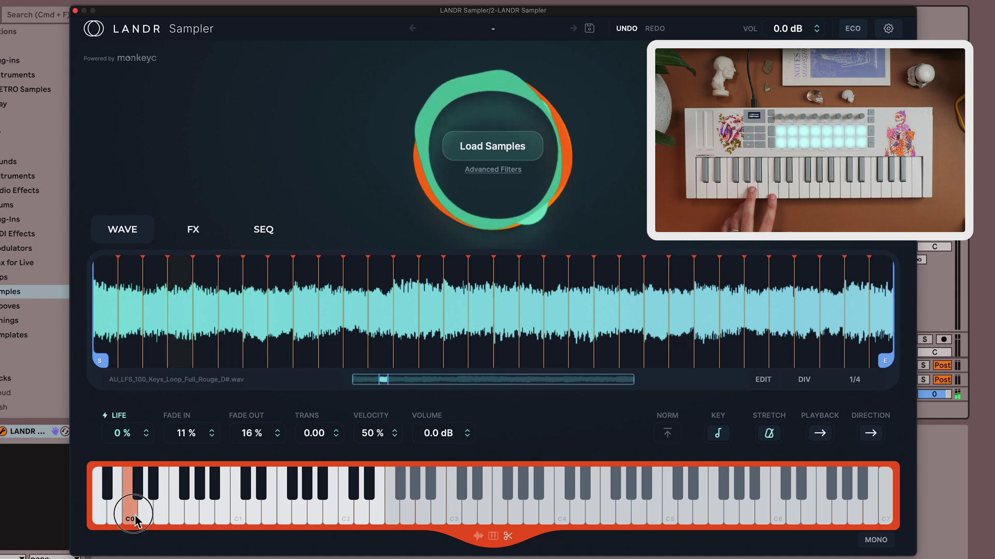
pyautogui.click(98, 515)
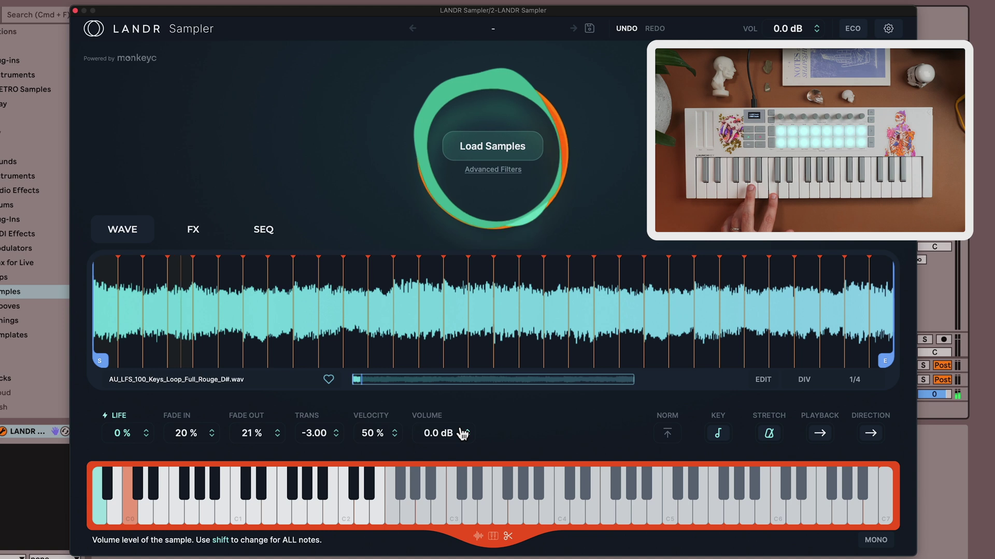
# Step: Return the slicing to 61 % sensitivity and add five manual slice markers across the waveform
pyautogui.click(807, 379)
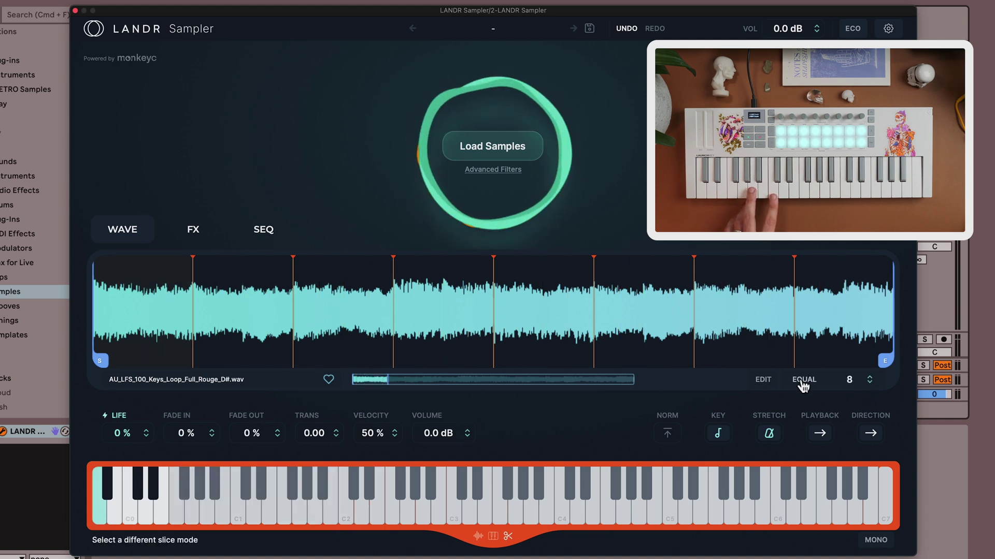
pyautogui.click(803, 382)
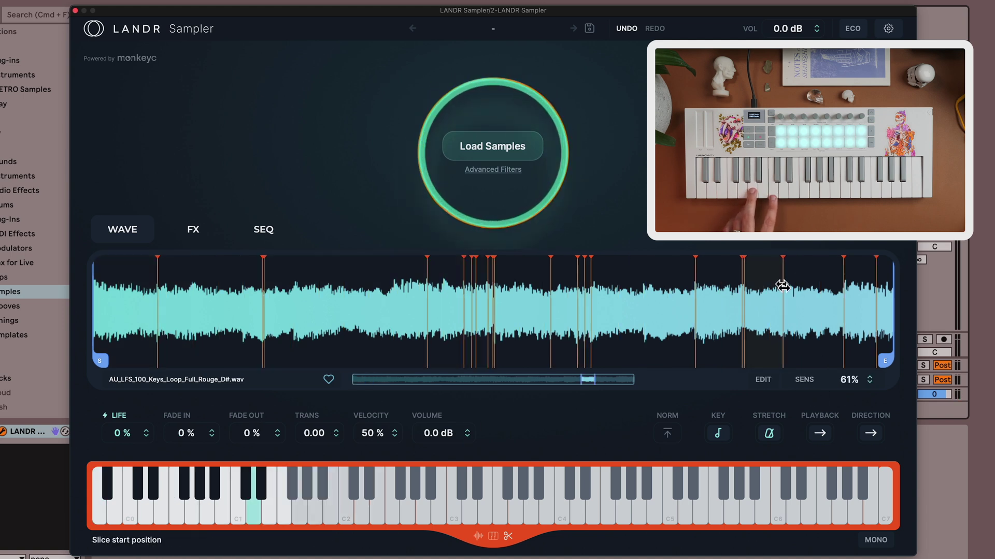
pyautogui.doubleClick(222, 291)
pyautogui.doubleClick(365, 290)
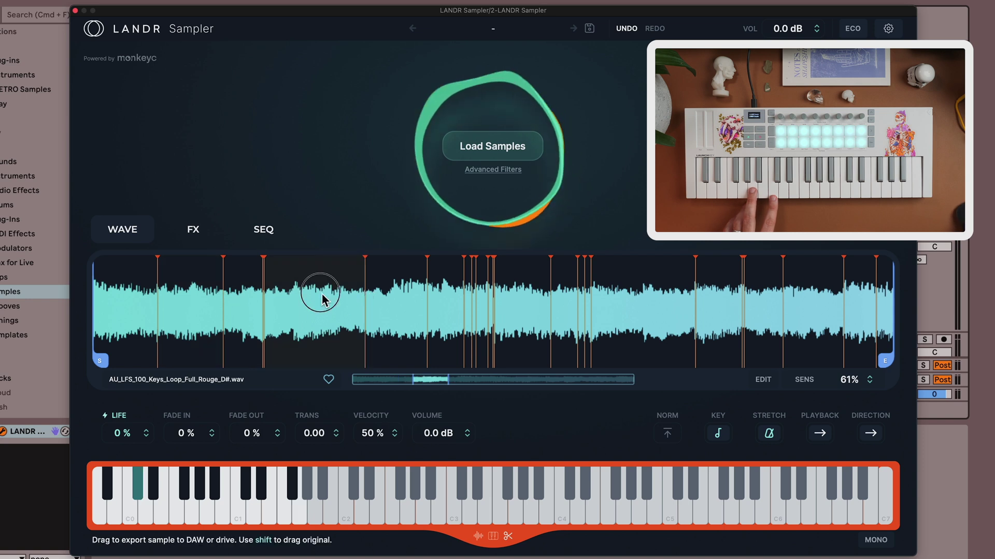
pyautogui.doubleClick(438, 290)
pyautogui.doubleClick(315, 279)
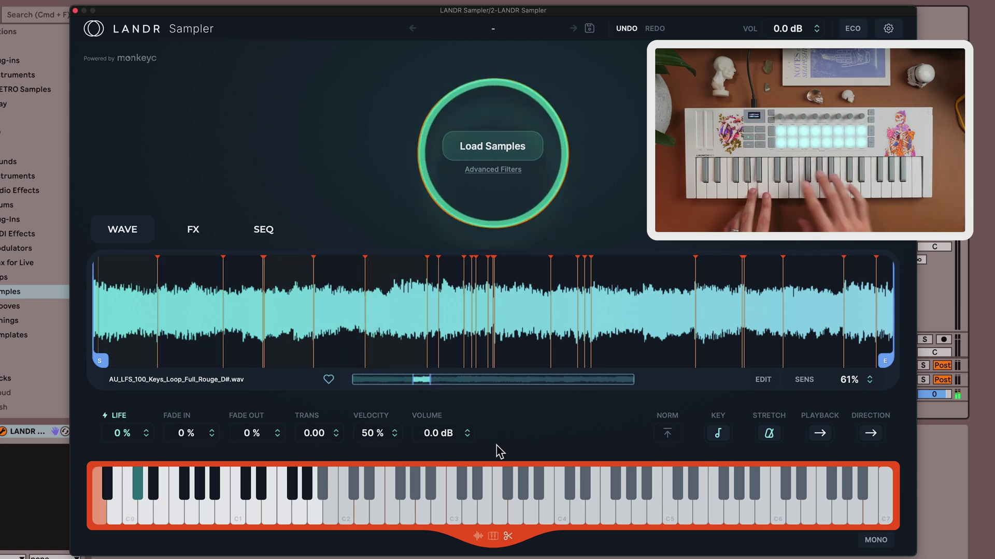
# Step: Clear the part 1 sequence and place slices D0, C1, A1 and B-1 on steps 1, 5, 9 and 13
pyautogui.click(263, 230)
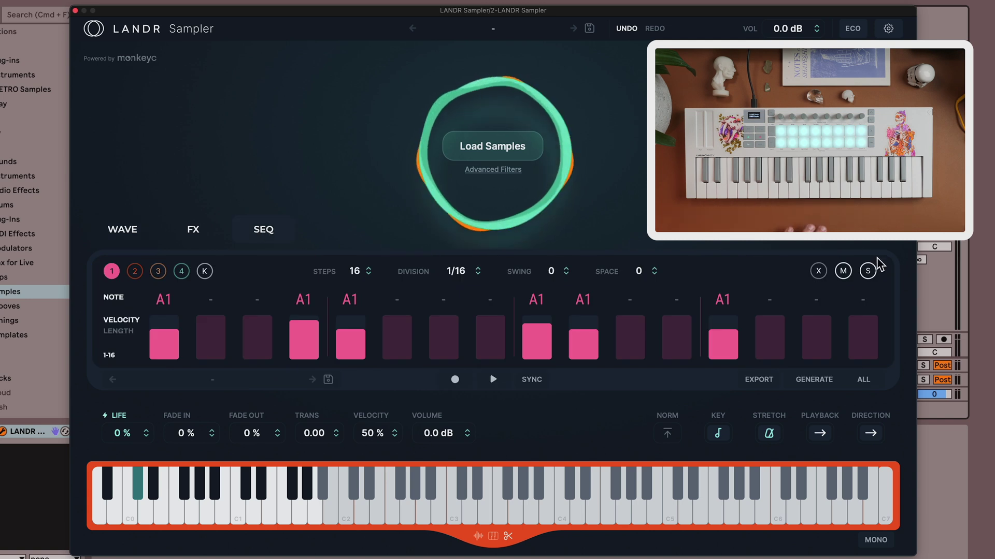
pyautogui.click(818, 270)
pyautogui.click(805, 58)
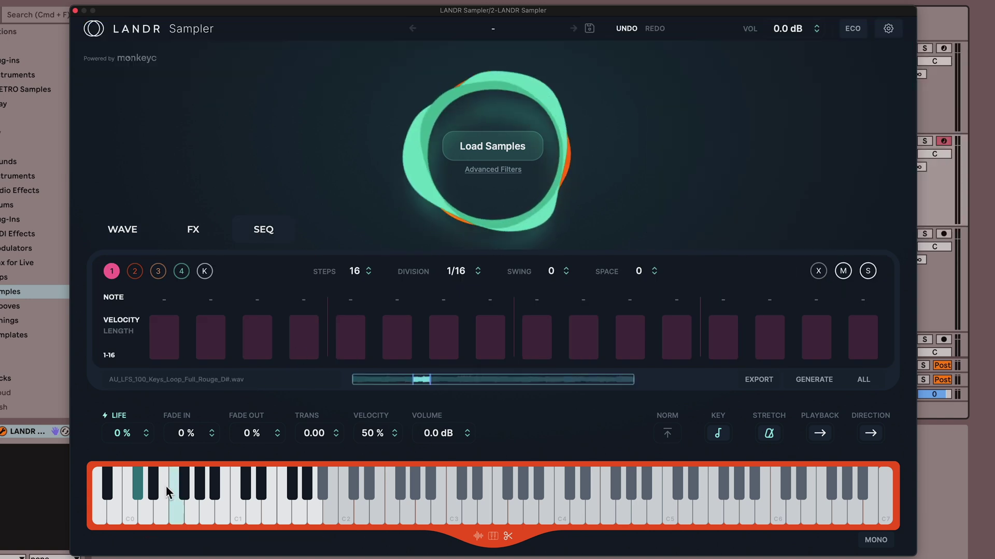
pyautogui.click(174, 342)
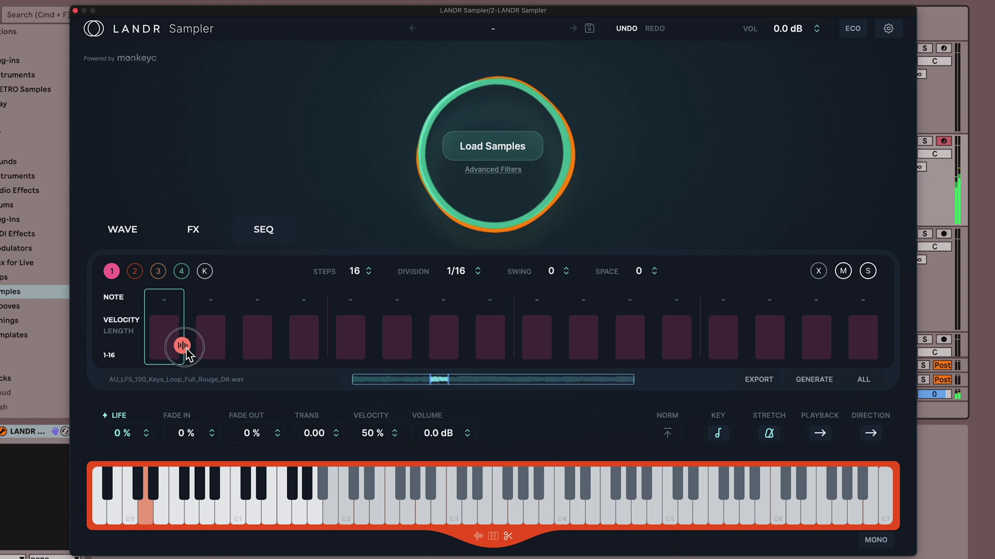
pyautogui.click(254, 516)
pyautogui.moveTo(252, 517); pyautogui.dragTo(350, 337)
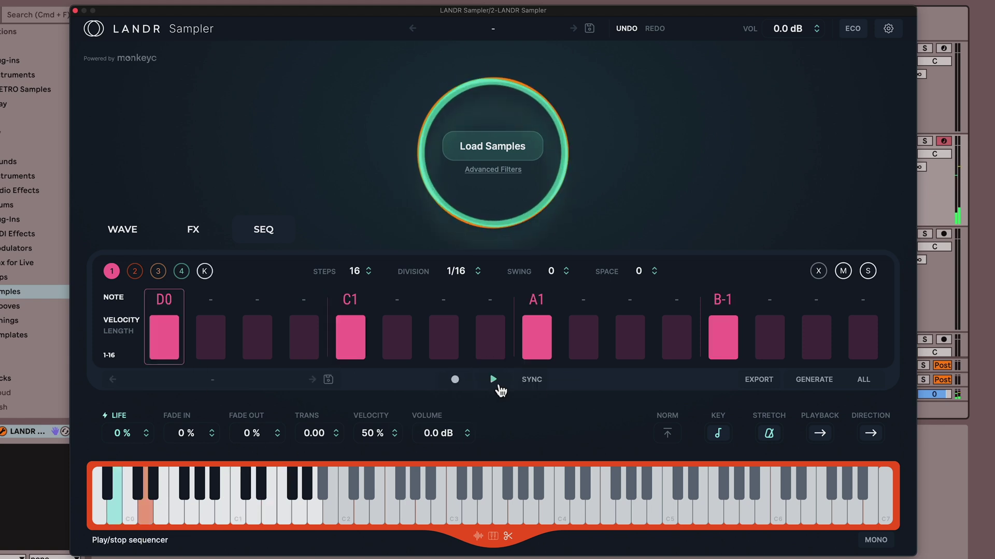
# Step: Set the length of all four active steps to 5 and play the slice sequence with Mono on
pyautogui.click(494, 381)
pyautogui.click(122, 336)
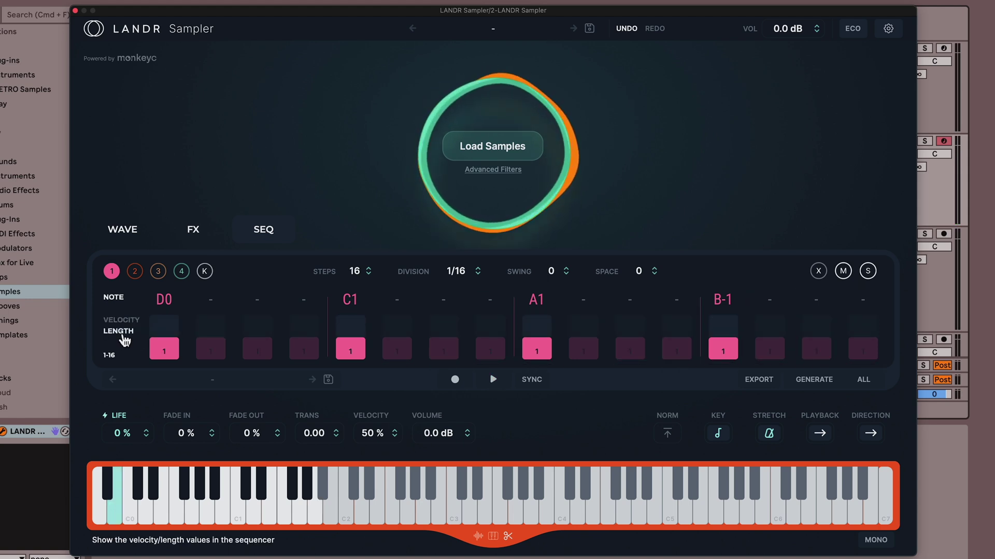
pyautogui.moveTo(170, 346); pyautogui.dragTo(171, 318)
pyautogui.click(494, 380)
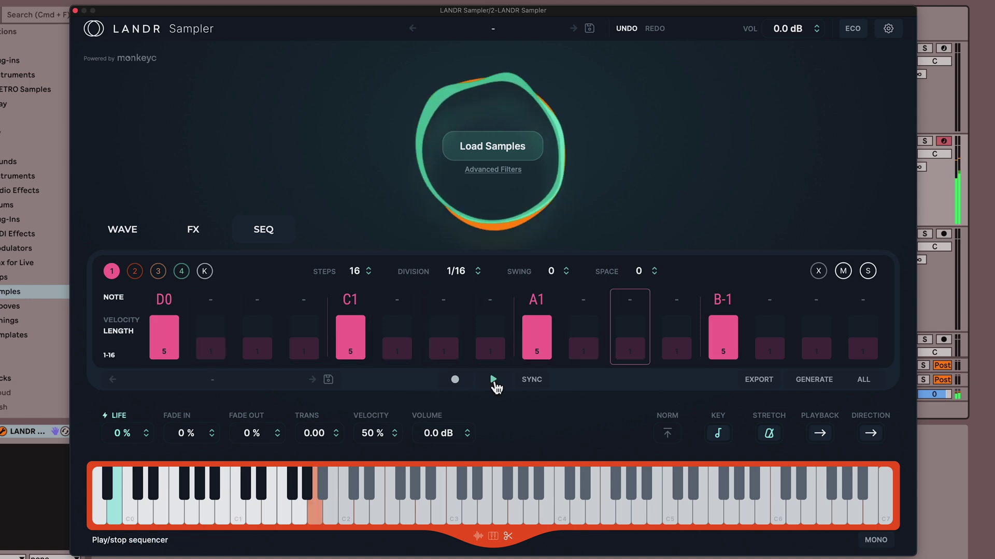
pyautogui.click(884, 548)
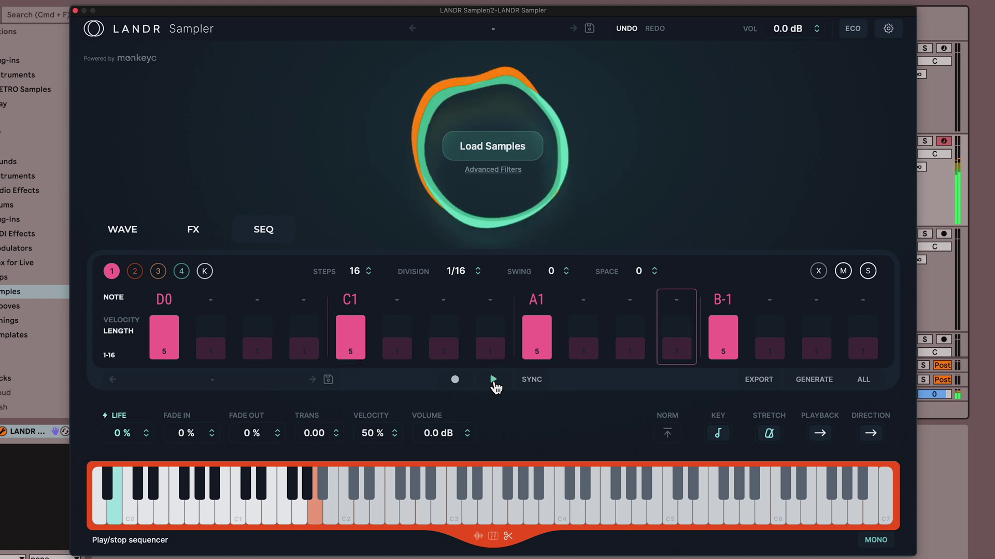
# Step: Compare the sampler's standard, chromatic and slice modes, checking how each one maps the loaded loops across the keyboard
pyautogui.click(478, 536)
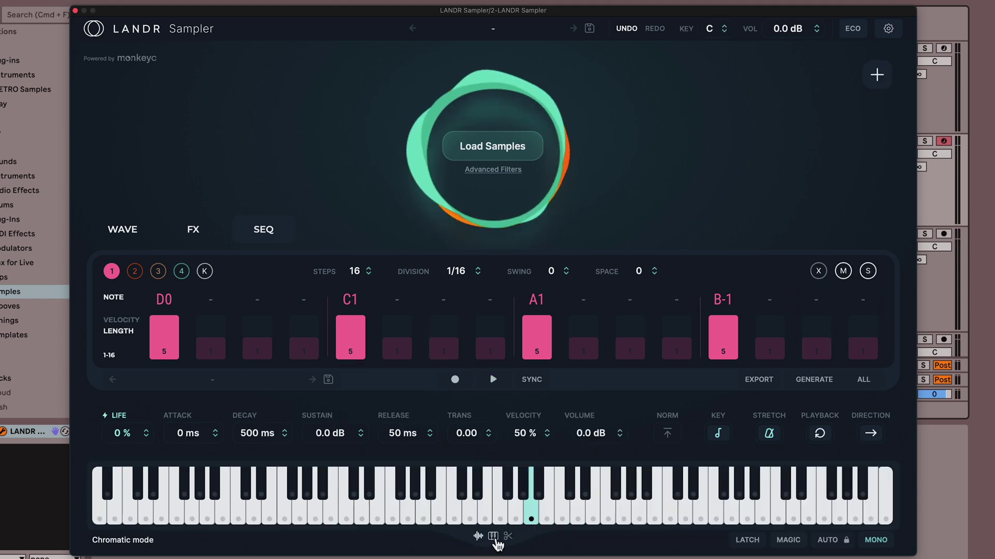
pyautogui.click(493, 537)
pyautogui.click(507, 537)
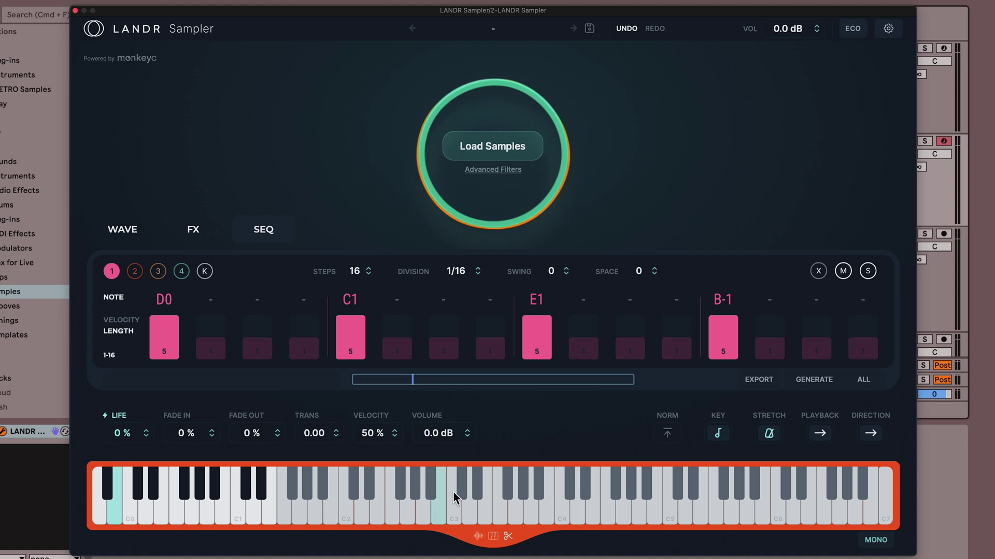
pyautogui.click(478, 537)
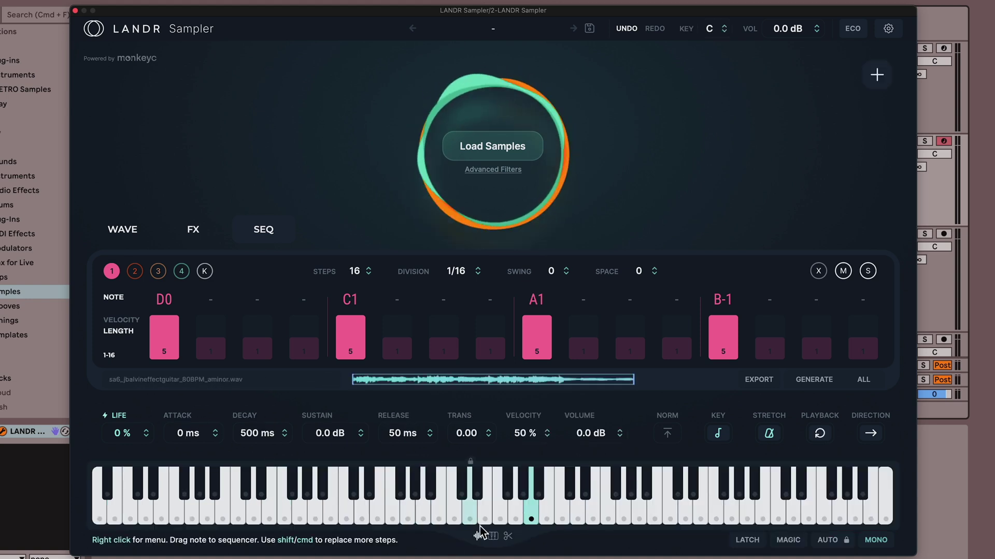
pyautogui.click(493, 537)
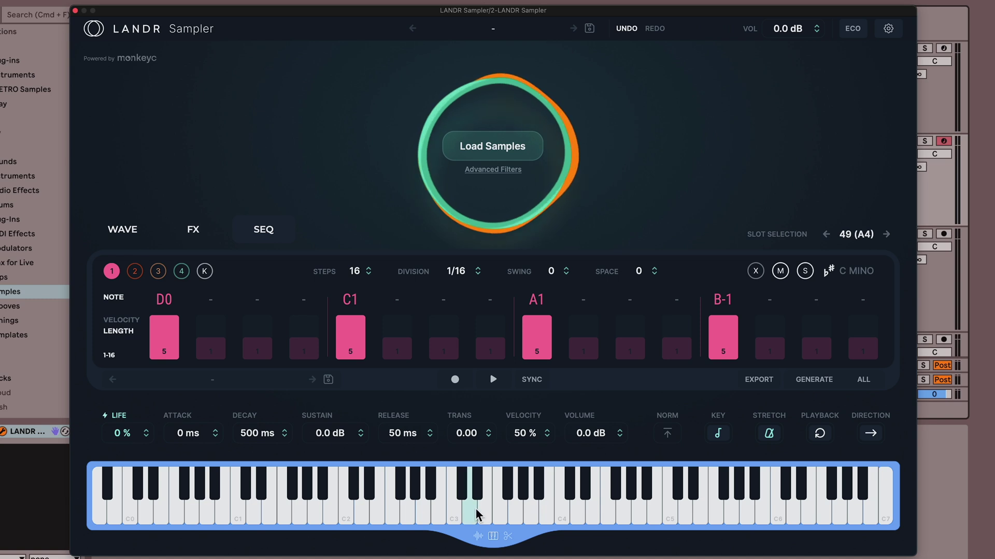
pyautogui.click(509, 537)
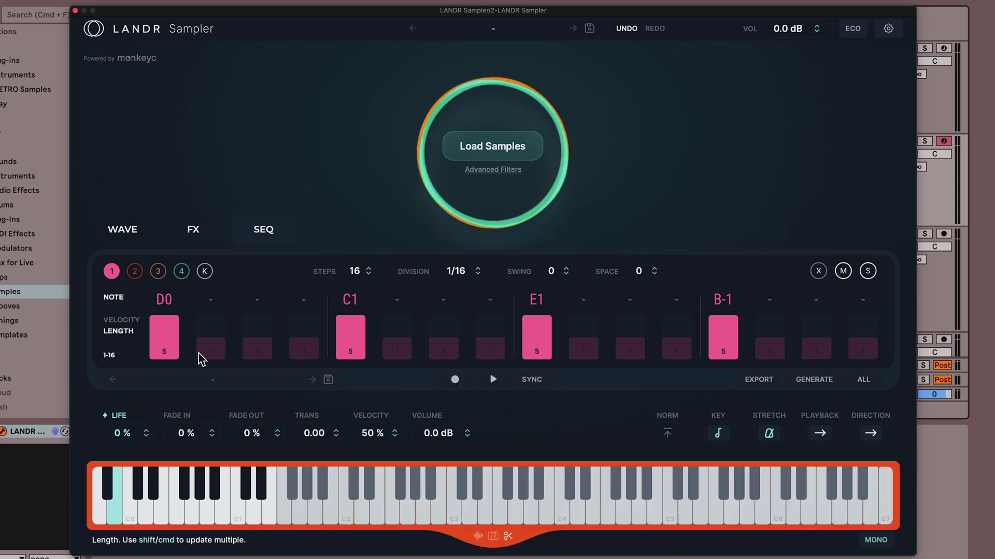
pyautogui.click(493, 537)
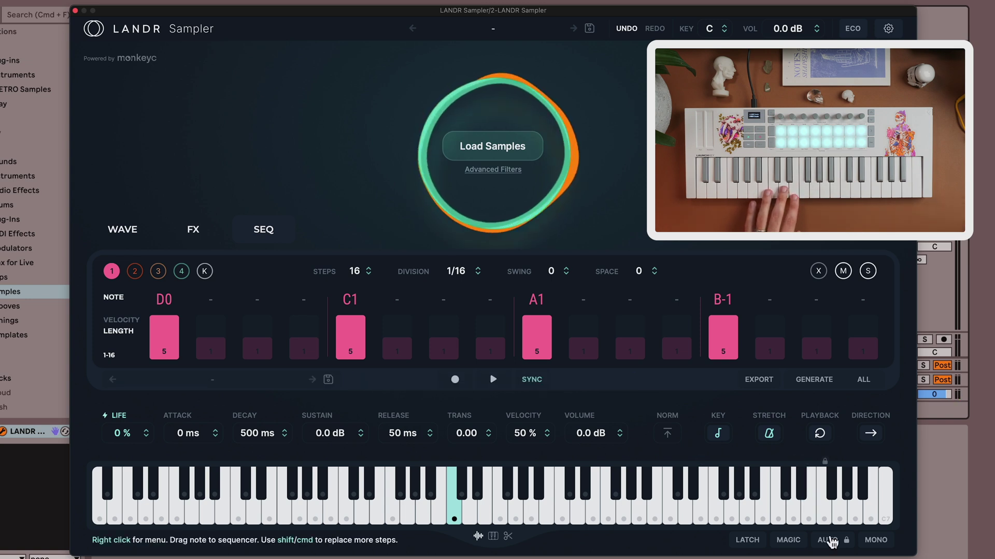
# Step: Turn on Magic for the loaded samples, audition the B2 key, and switch to chromatic mode
pyautogui.click(789, 542)
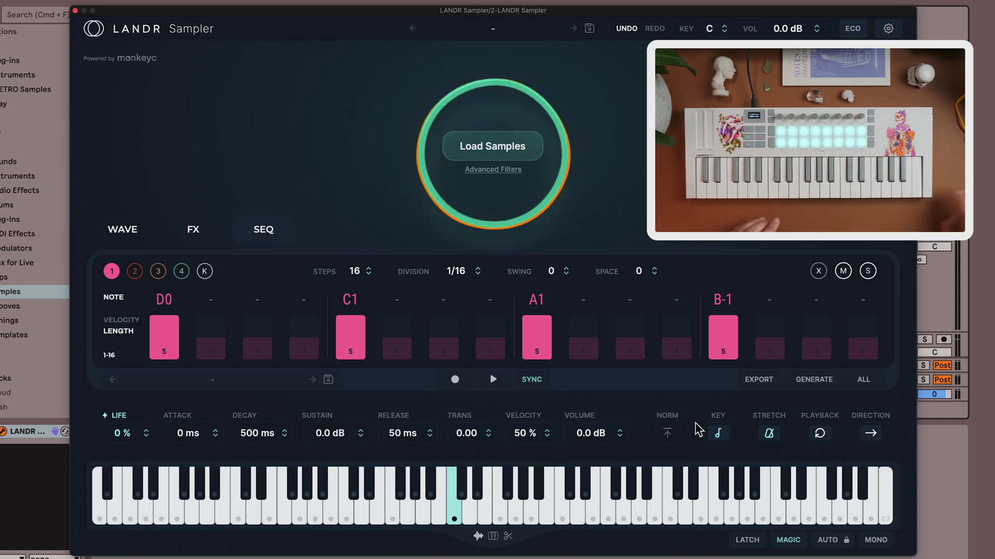
pyautogui.click(443, 516)
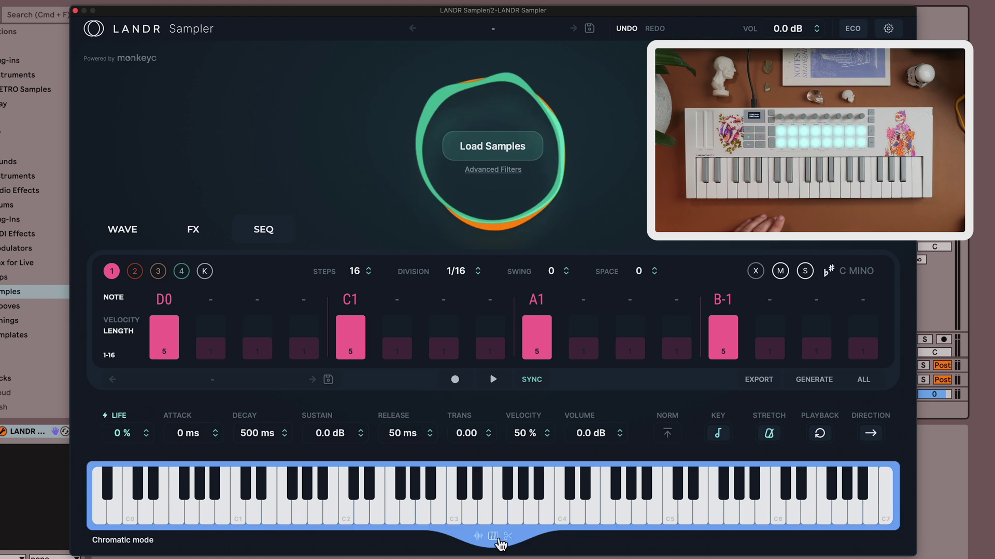